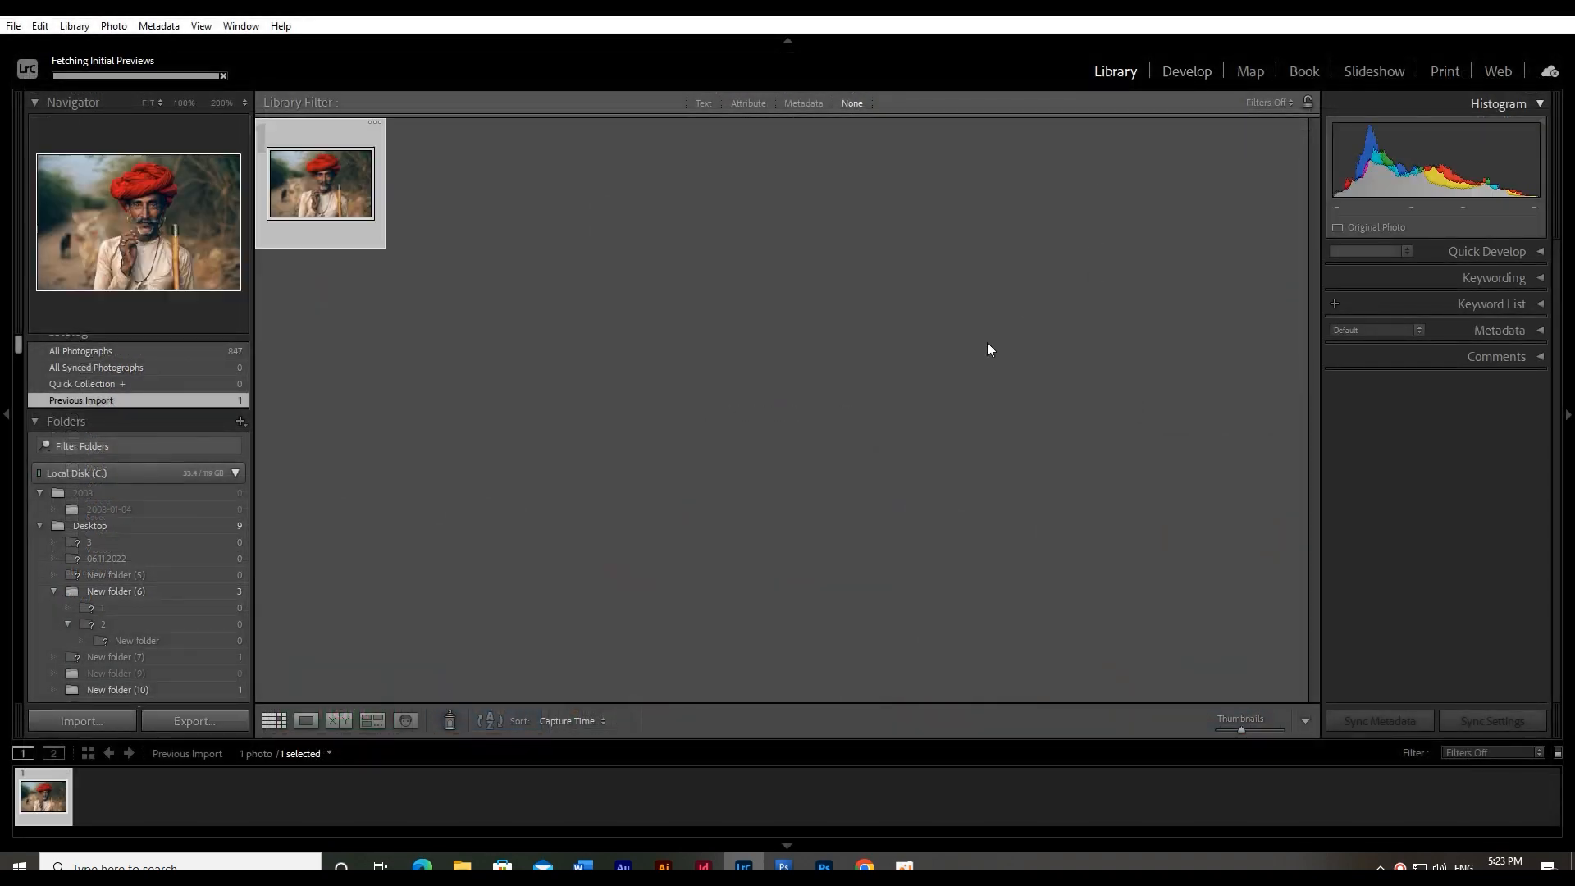
Open the portrait for developing and set Highlights to −100, Blacks to +47 and Shadows to −46
click(1188, 74)
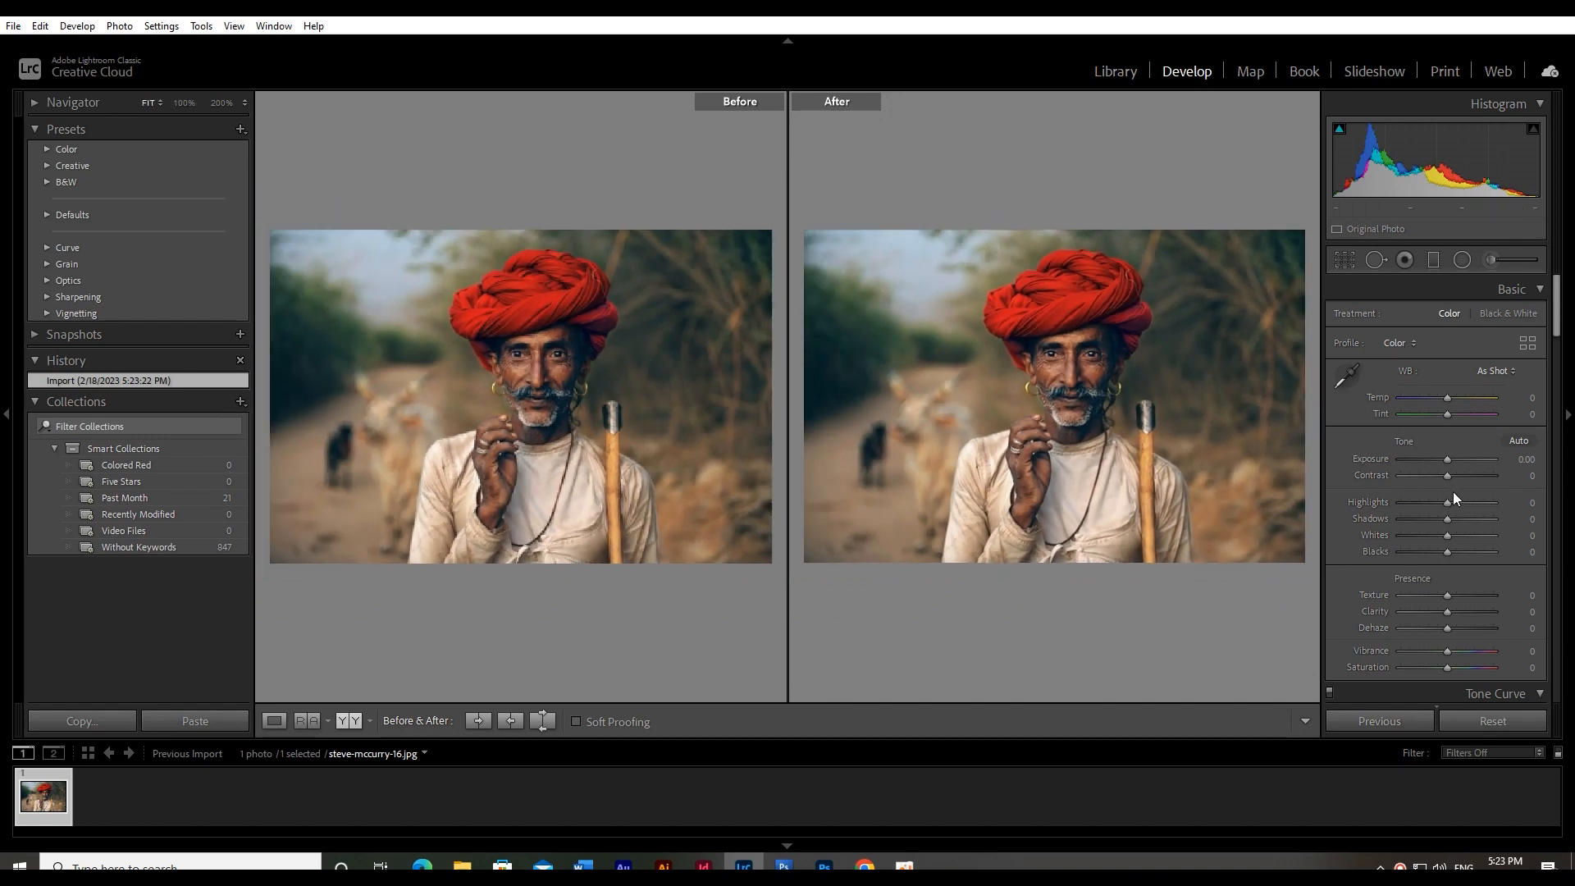
drag(1446, 503, 1351, 504)
drag(1456, 553, 1430, 520)
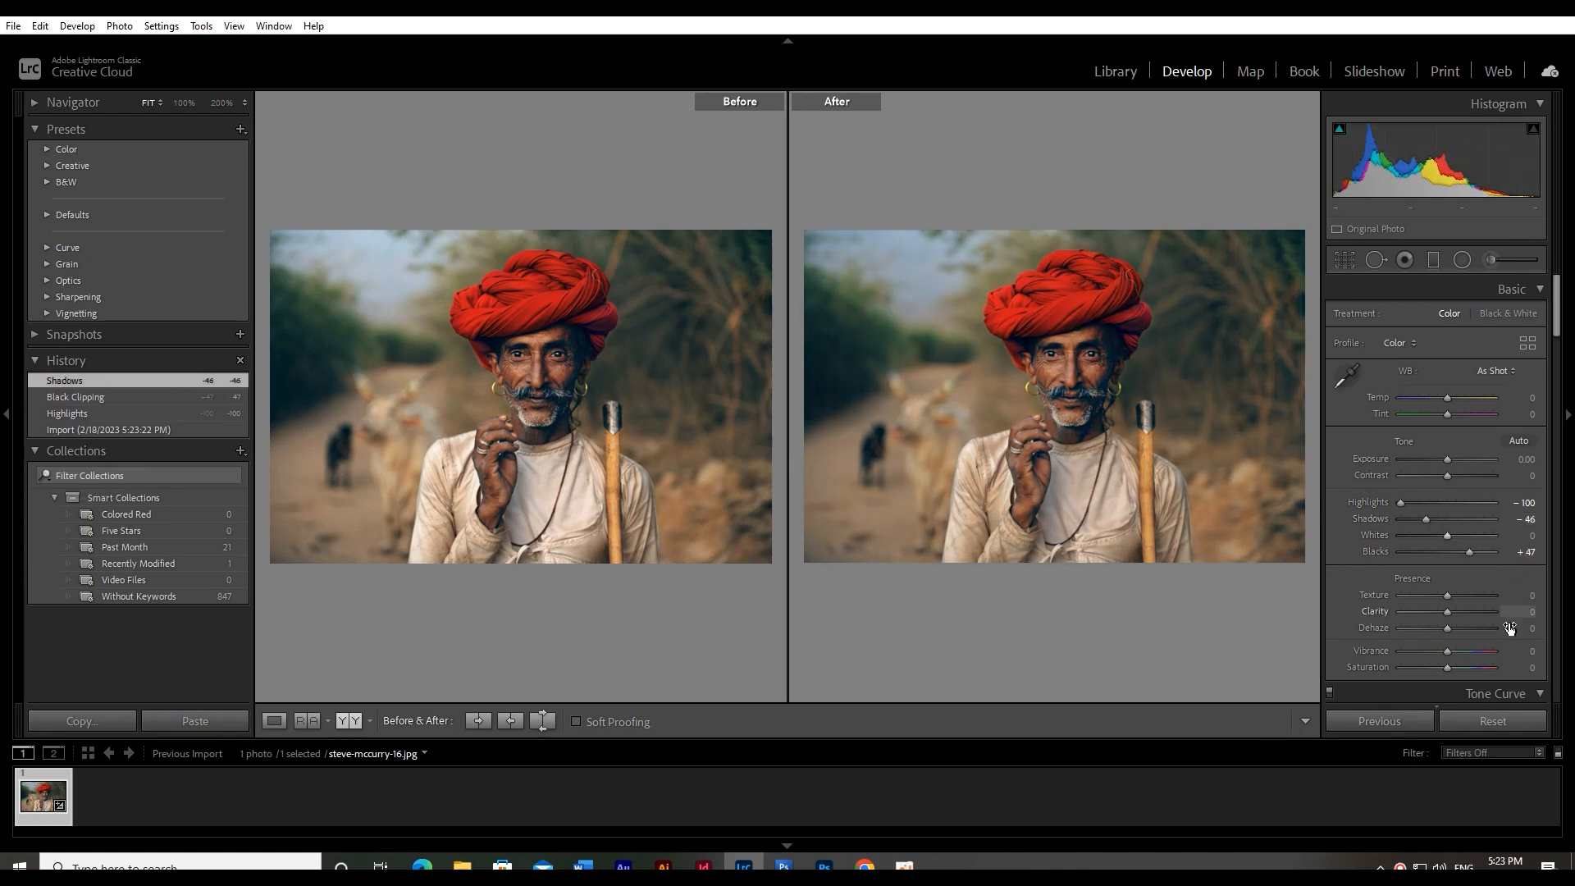
Set the Red saturation to −43 in the HSL adjustments
scroll(1500, 597, down, 3)
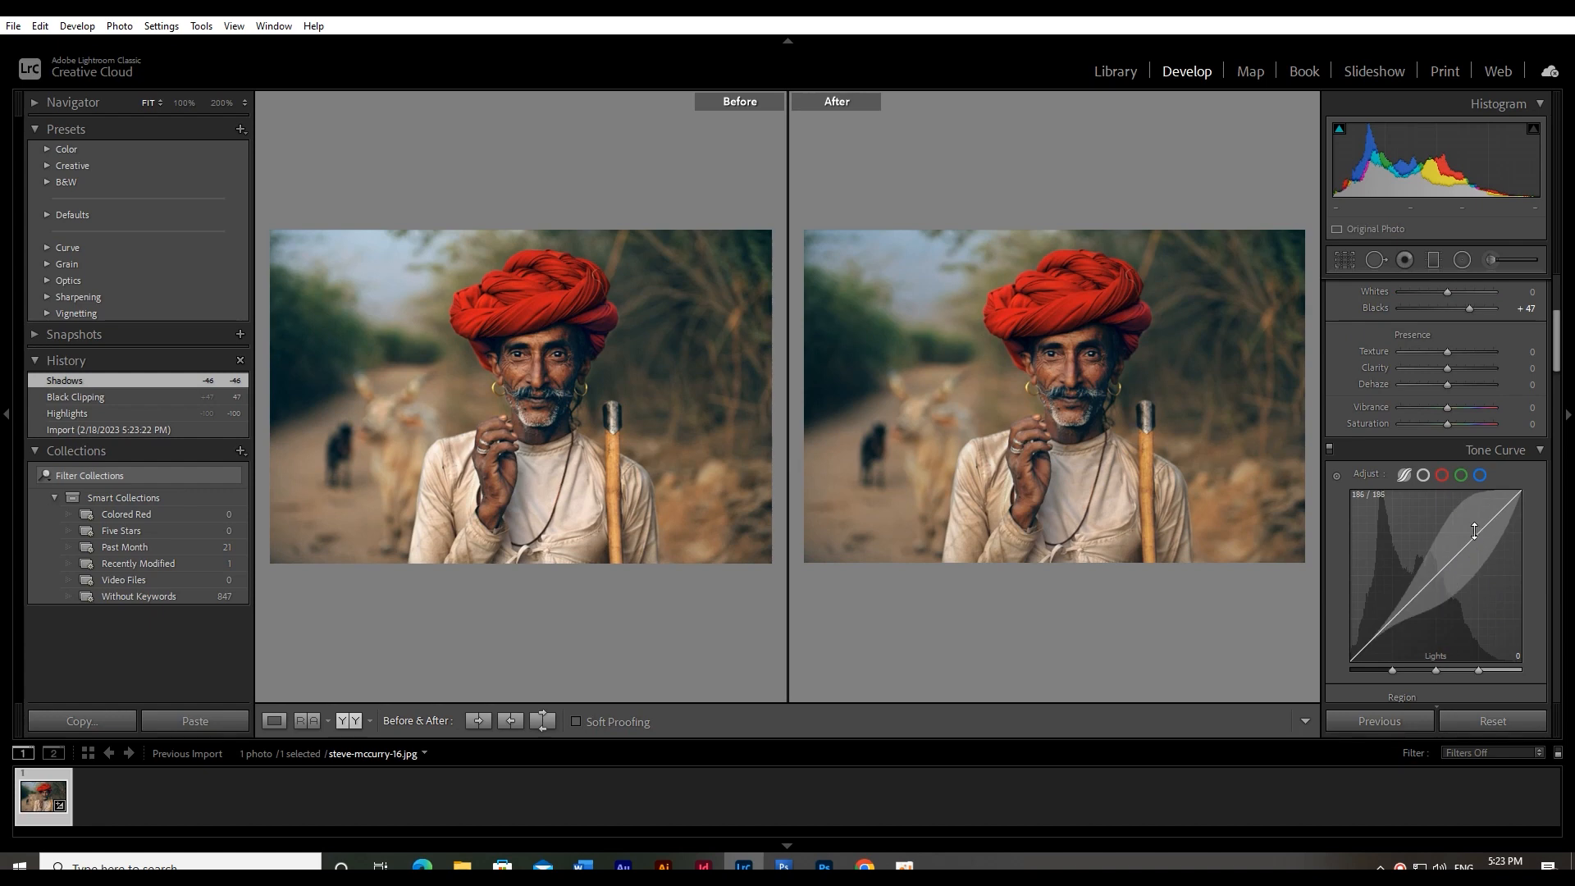
scroll(1454, 500, down, 5)
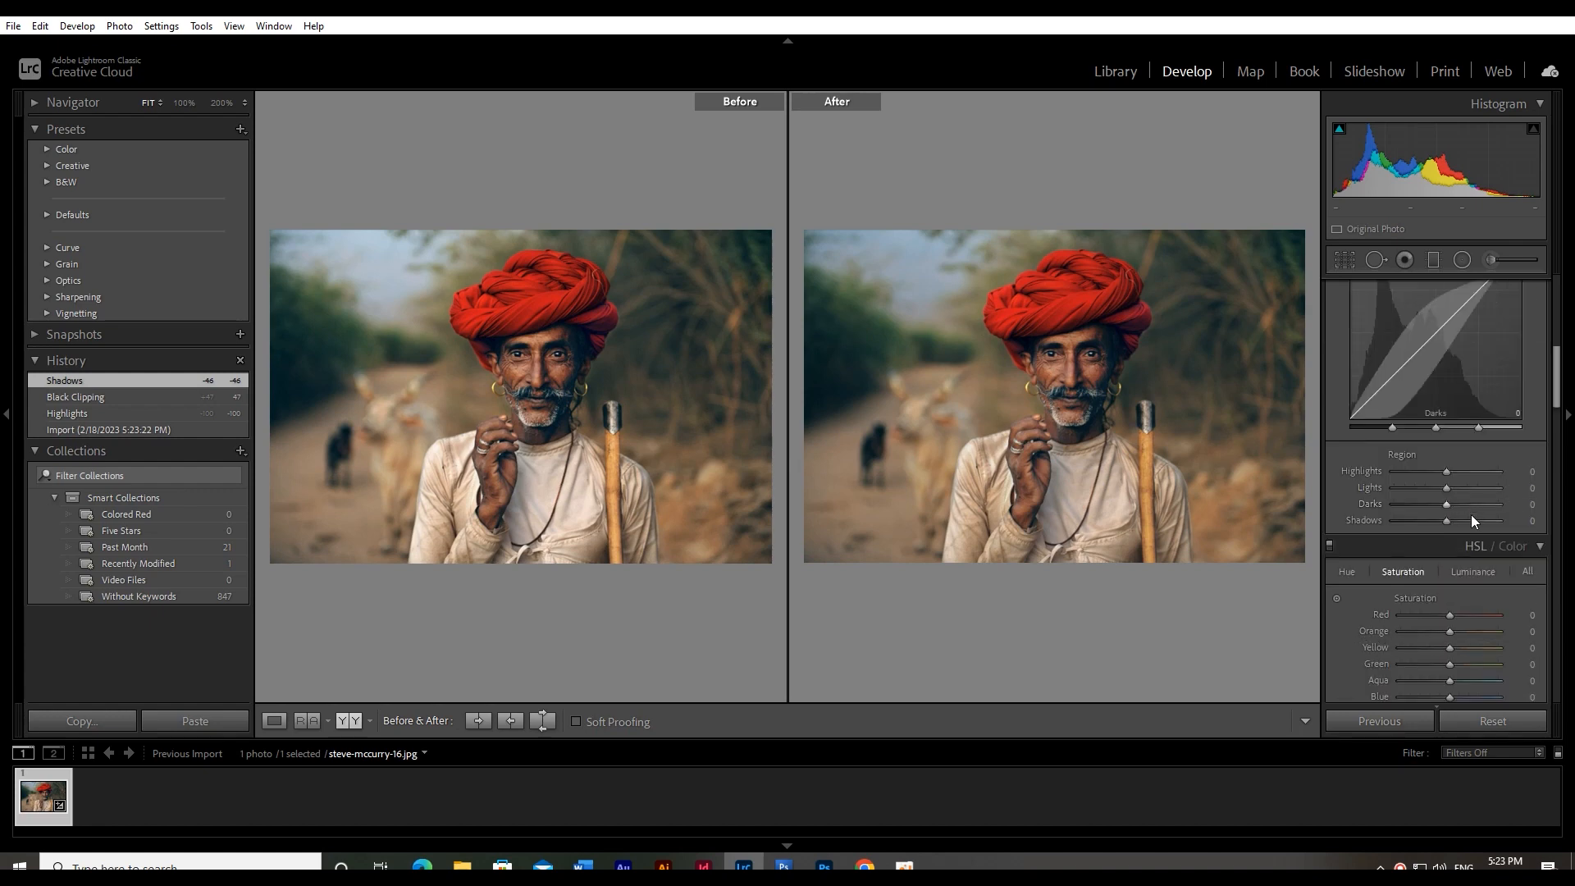
mouse_move(1455, 495)
mouse_down()
mouse_move(1409, 495)
mouse_move(1477, 487)
mouse_up()
Color-grade the midtones to hue 12 with saturation 32, and lower the shadows' luminance to −16
scroll(1457, 533, down, 3)
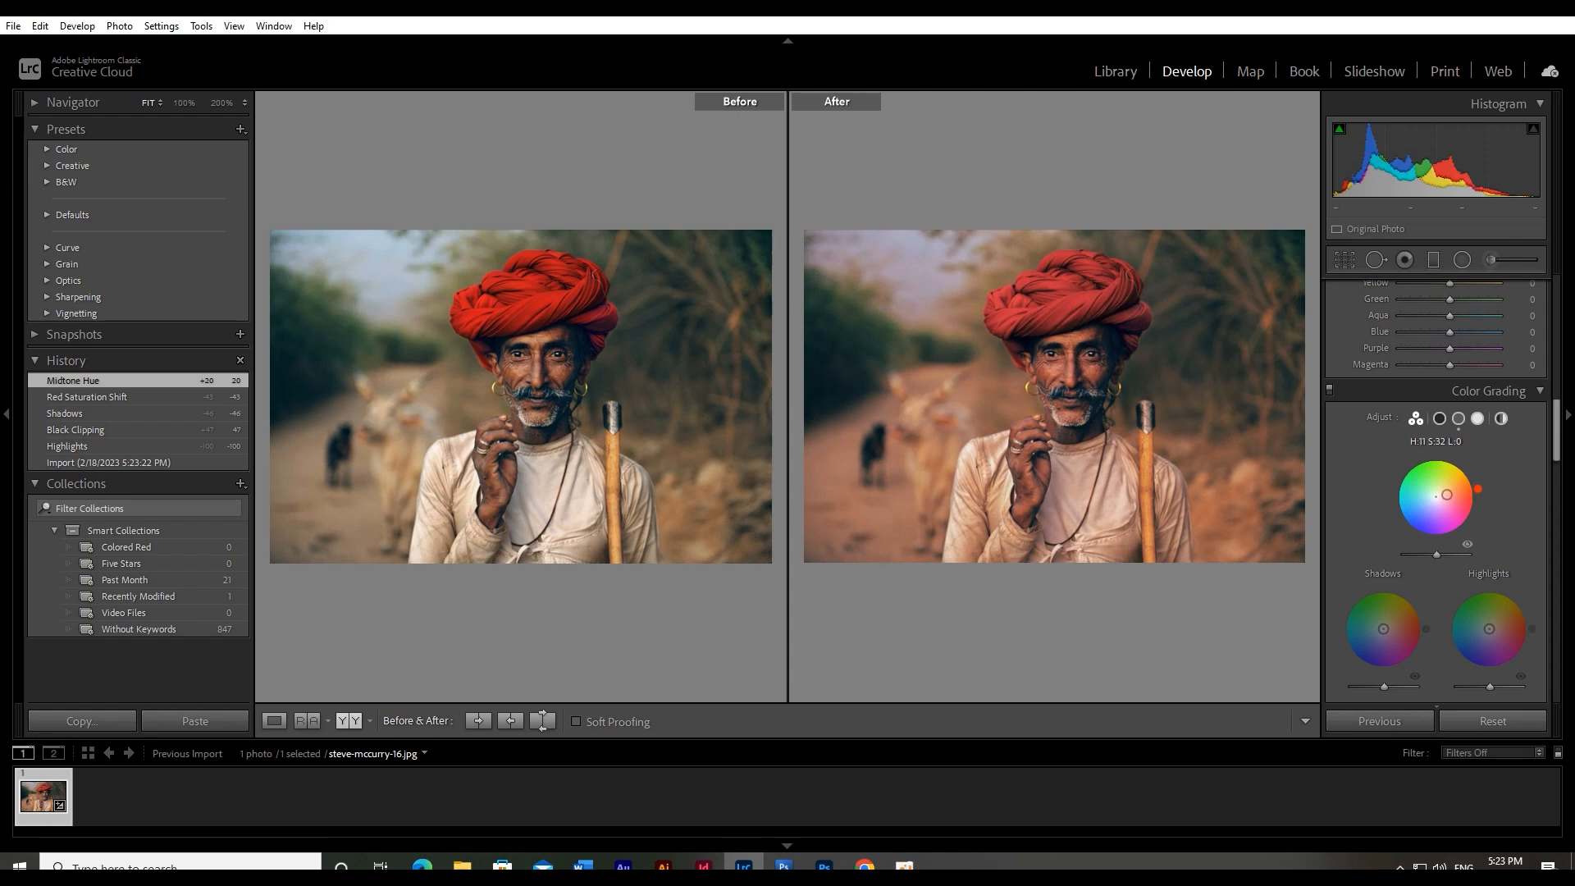
drag(1477, 489, 1478, 489)
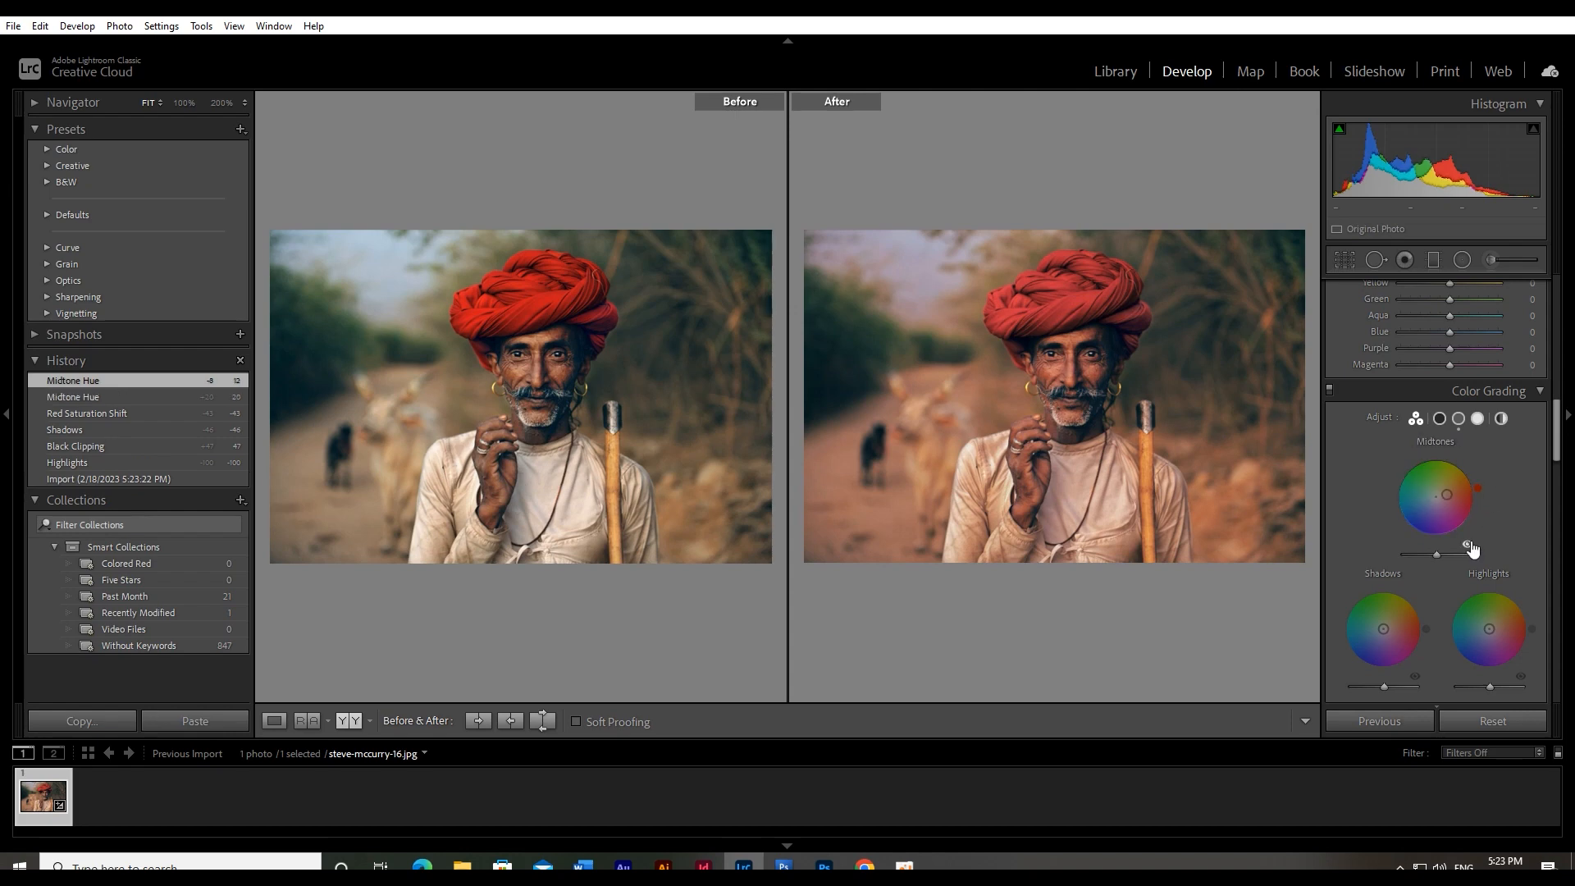
drag(1385, 691, 1379, 691)
Set the overall Saturation to −44 and Vibrance to +44
scroll(1416, 657, up, 10)
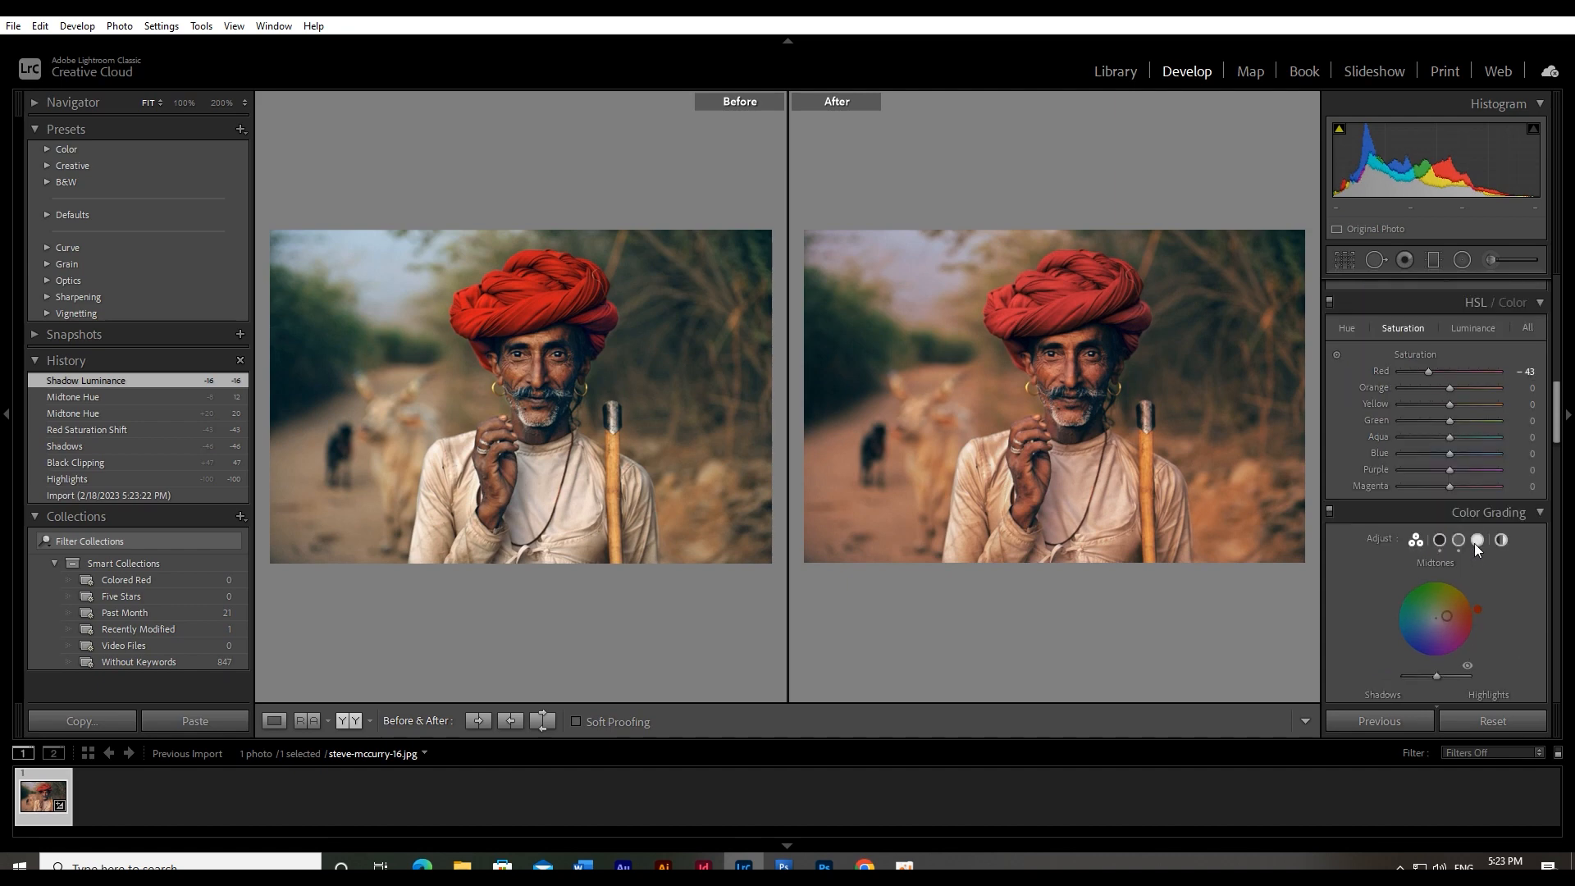
scroll(1470, 501, up, 3)
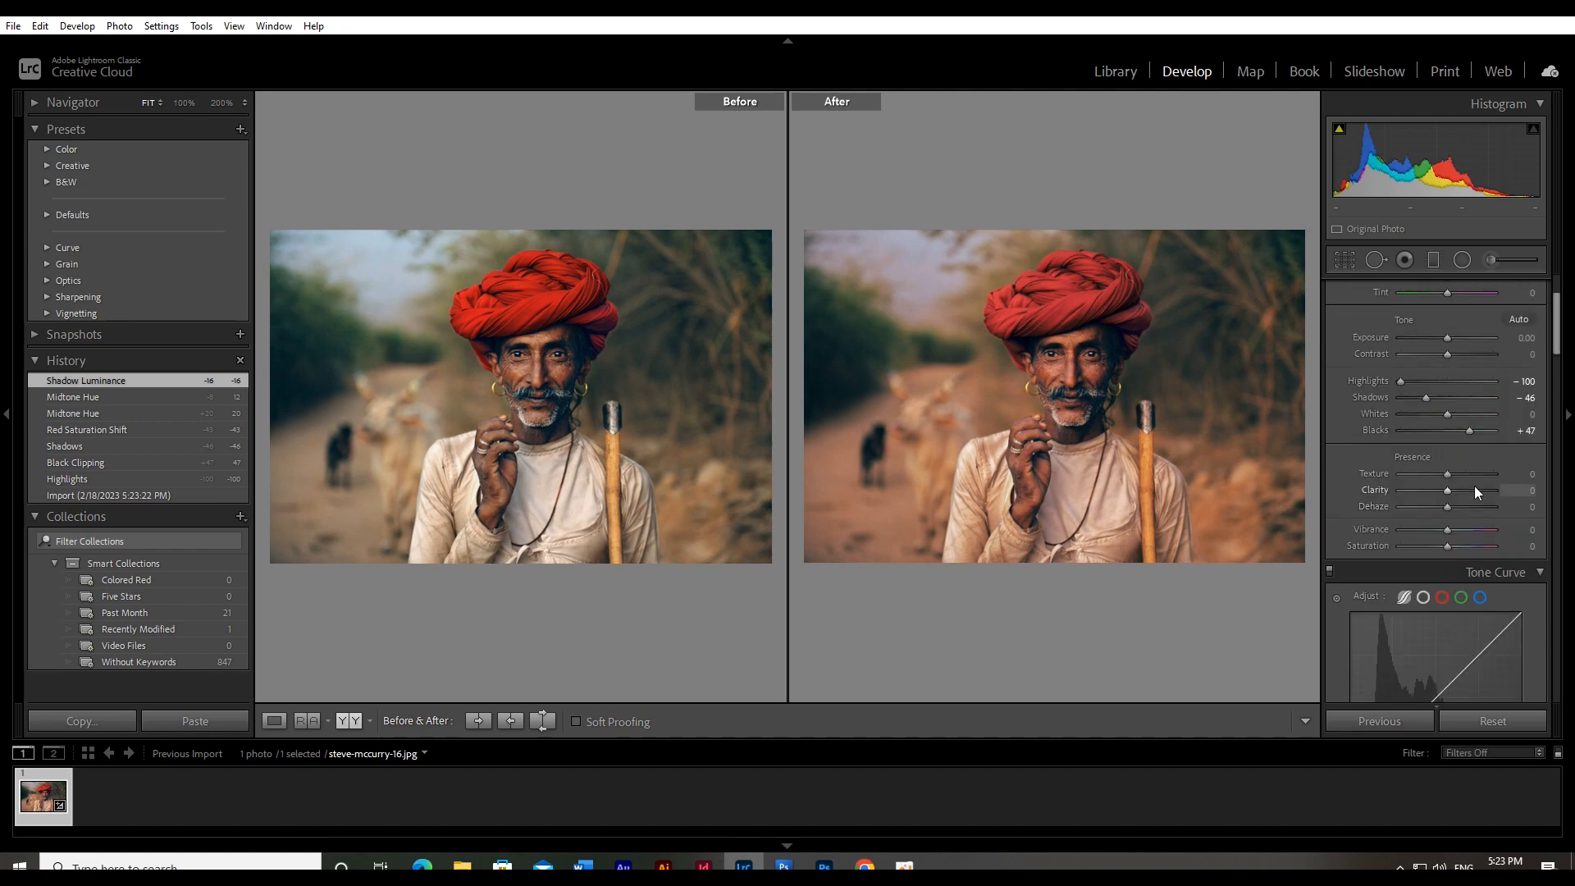
mouse_move(1448, 546)
mouse_down()
mouse_move(1410, 545)
mouse_move(1468, 538)
mouse_up()
key(z)
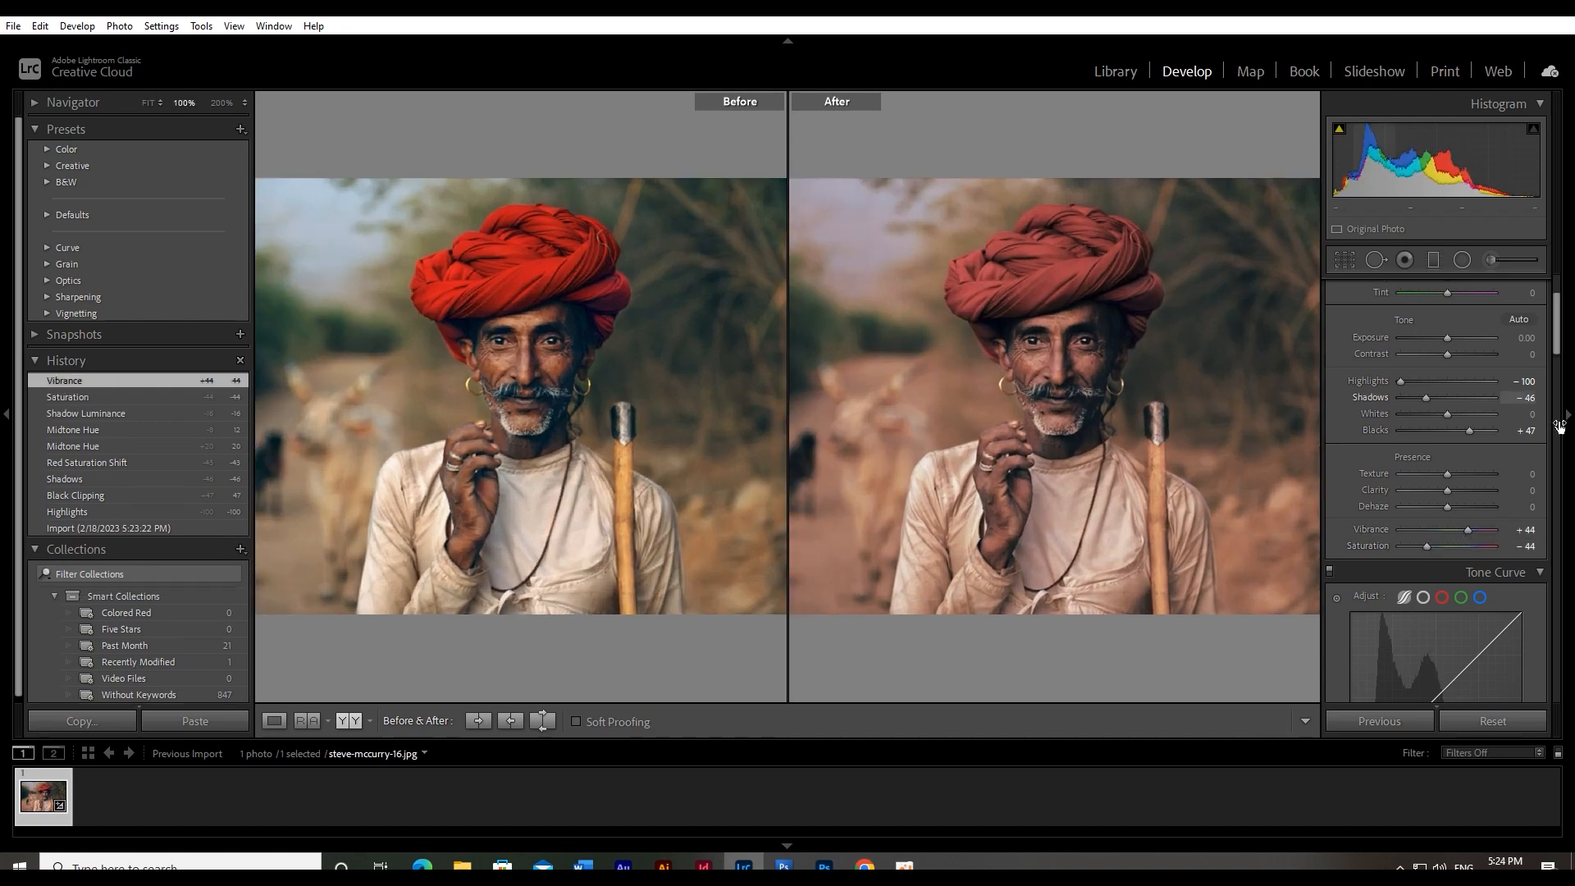
Cool the white balance by setting Tint to −7 and Temp to −9
scroll(1527, 442, up, 2)
mouse_move(1449, 415)
mouse_down()
mouse_move(1437, 400)
mouse_move(1448, 416)
mouse_move(1428, 417)
mouse_move(1452, 412)
mouse_move(1445, 397)
mouse_up()
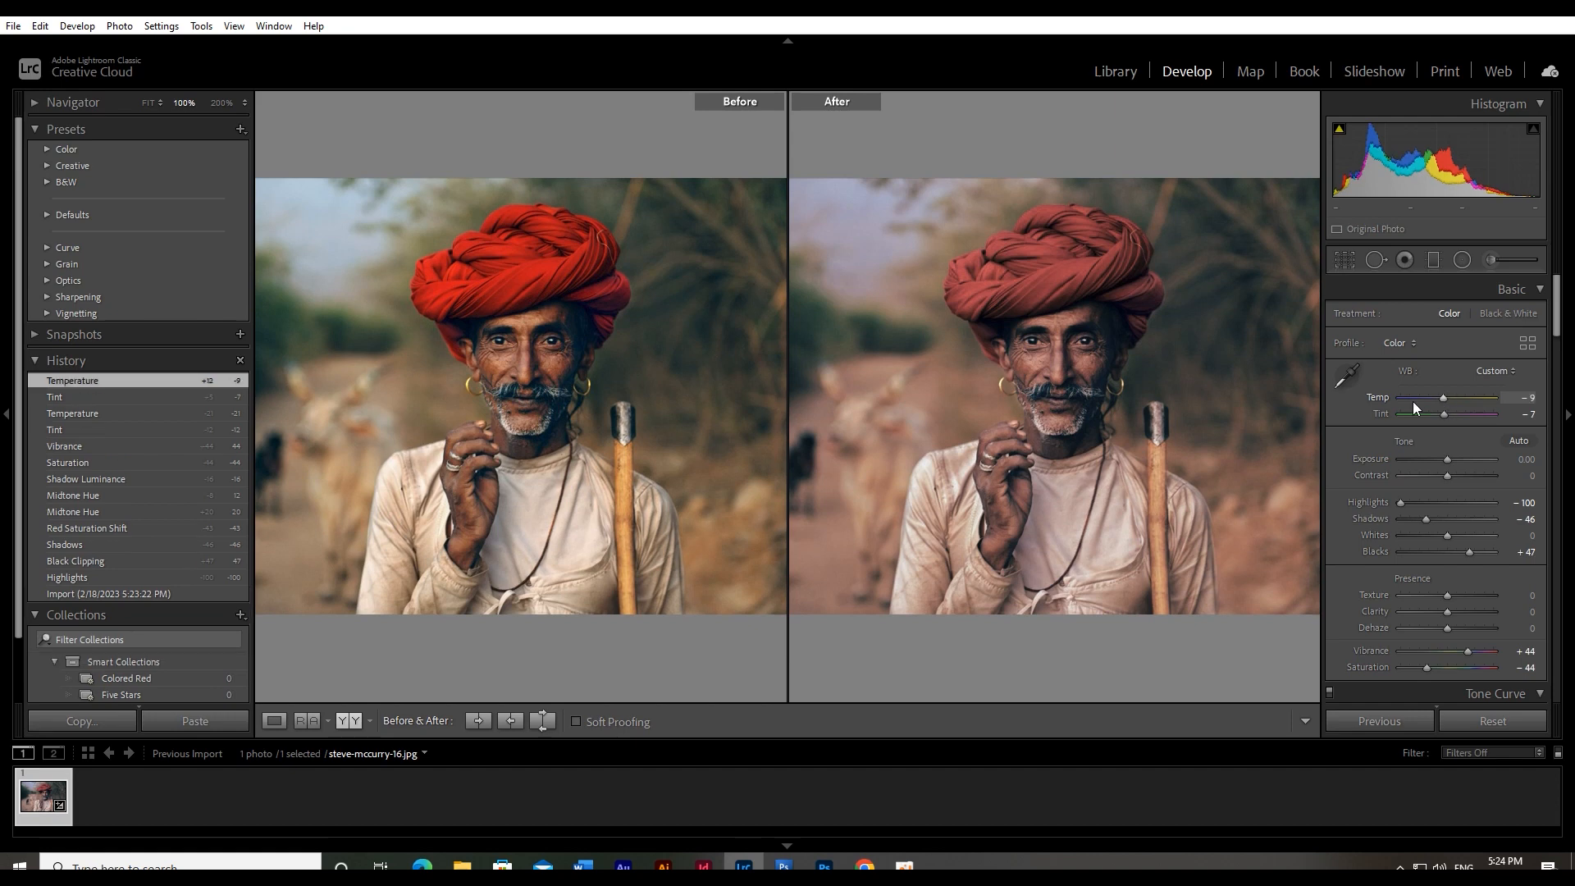
click(1075, 366)
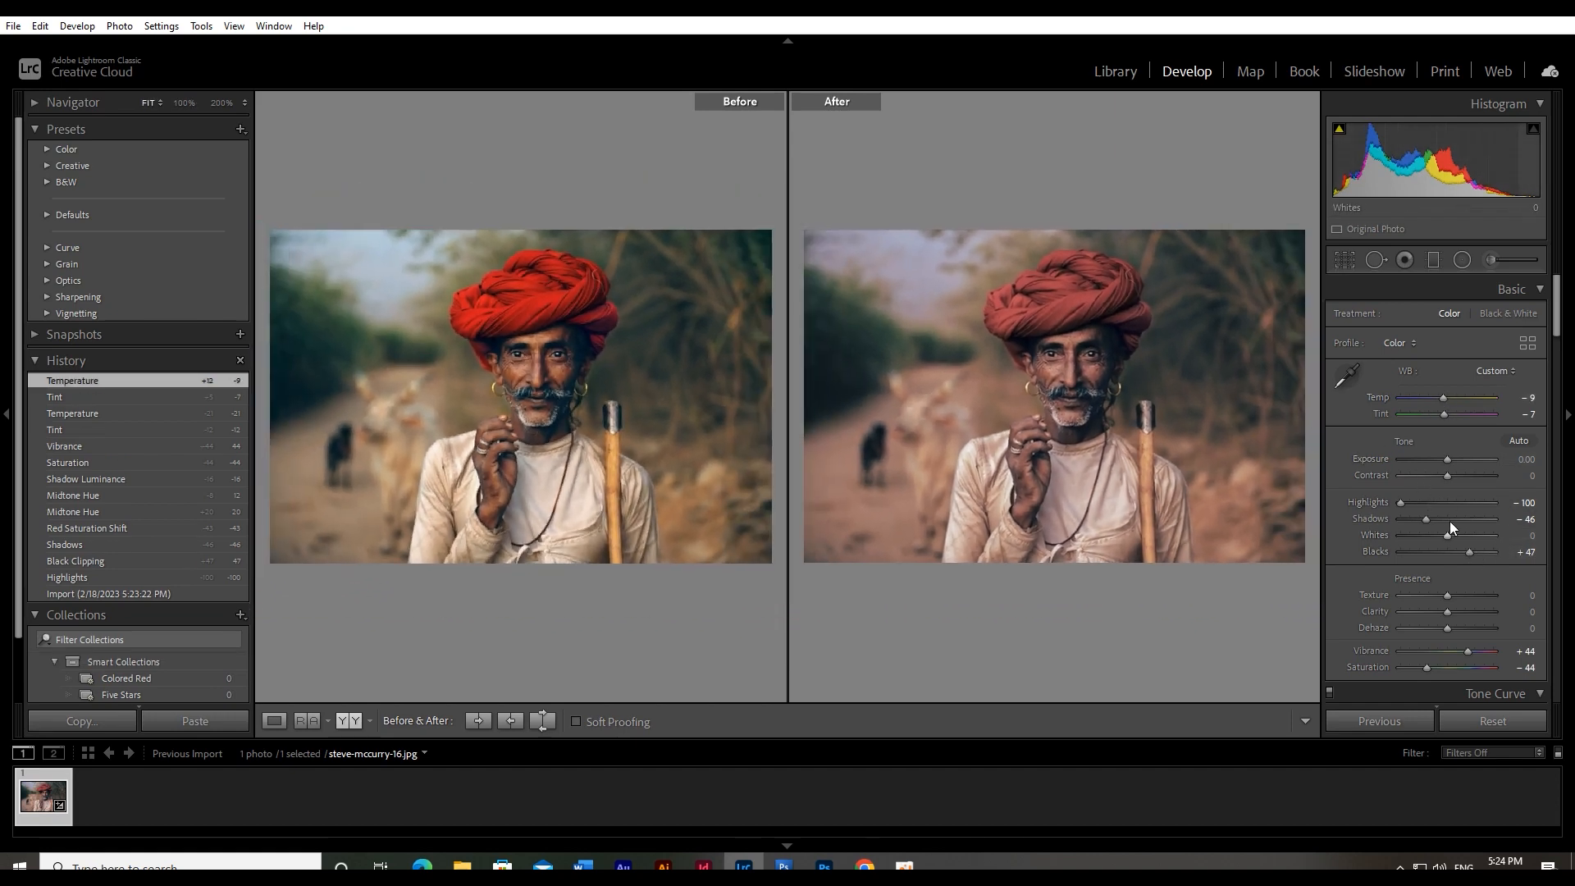
Set Shadows to −53, Blacks to +53, Whites to +4 and Contrast to +16, with Vibrance at +11 and Saturation at −40
mouse_move(1427, 520)
mouse_down()
mouse_move(1475, 548)
mouse_move(1449, 535)
mouse_up()
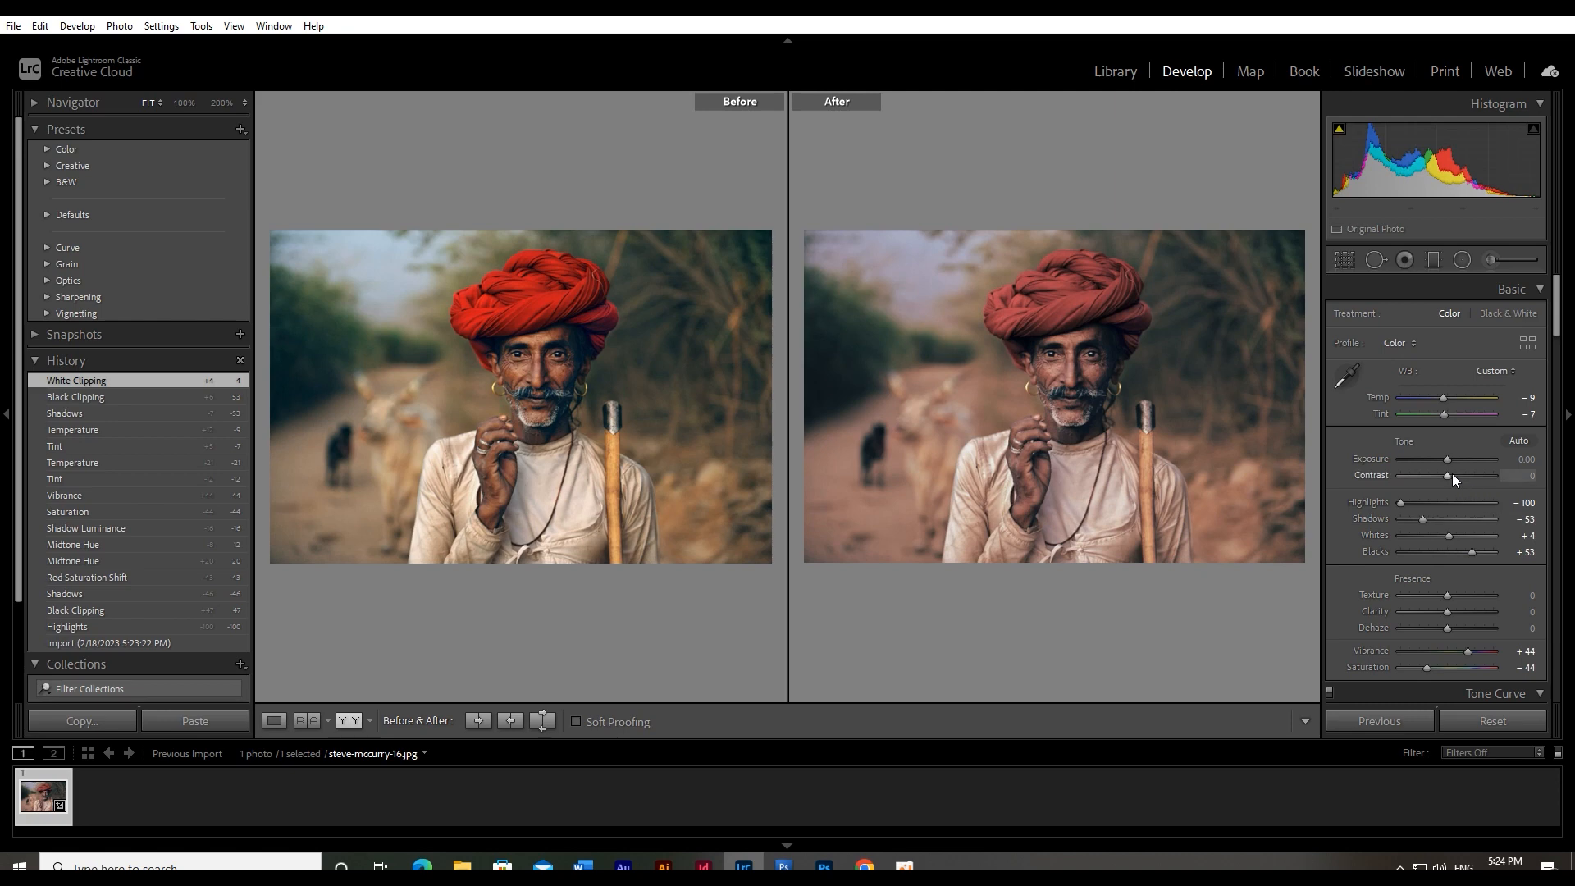
drag(1453, 476, 1459, 470)
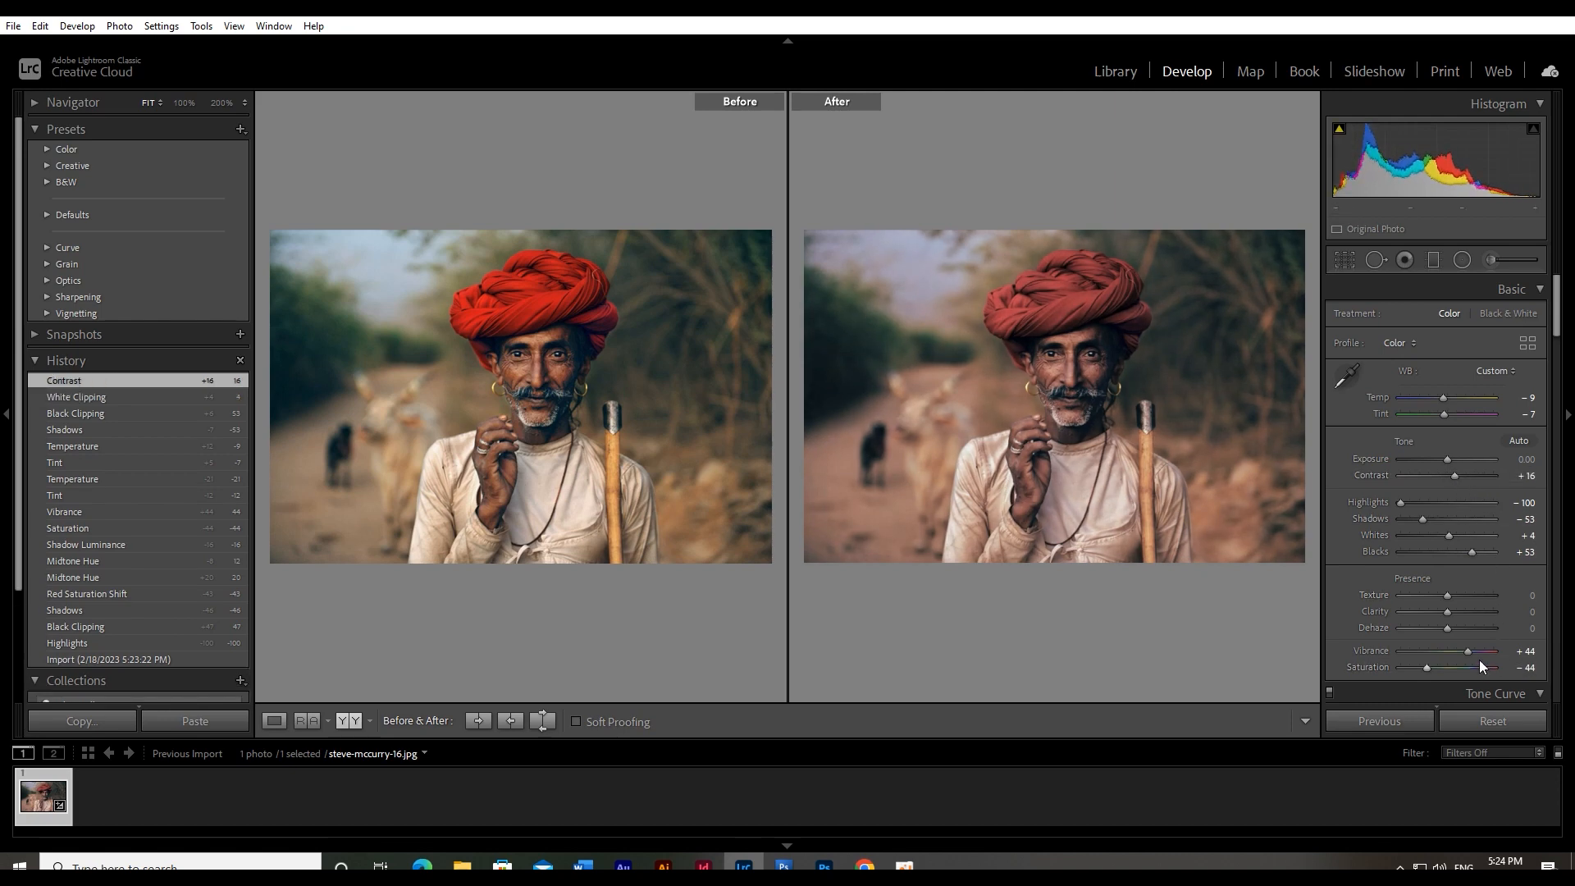
drag(1470, 649, 1434, 668)
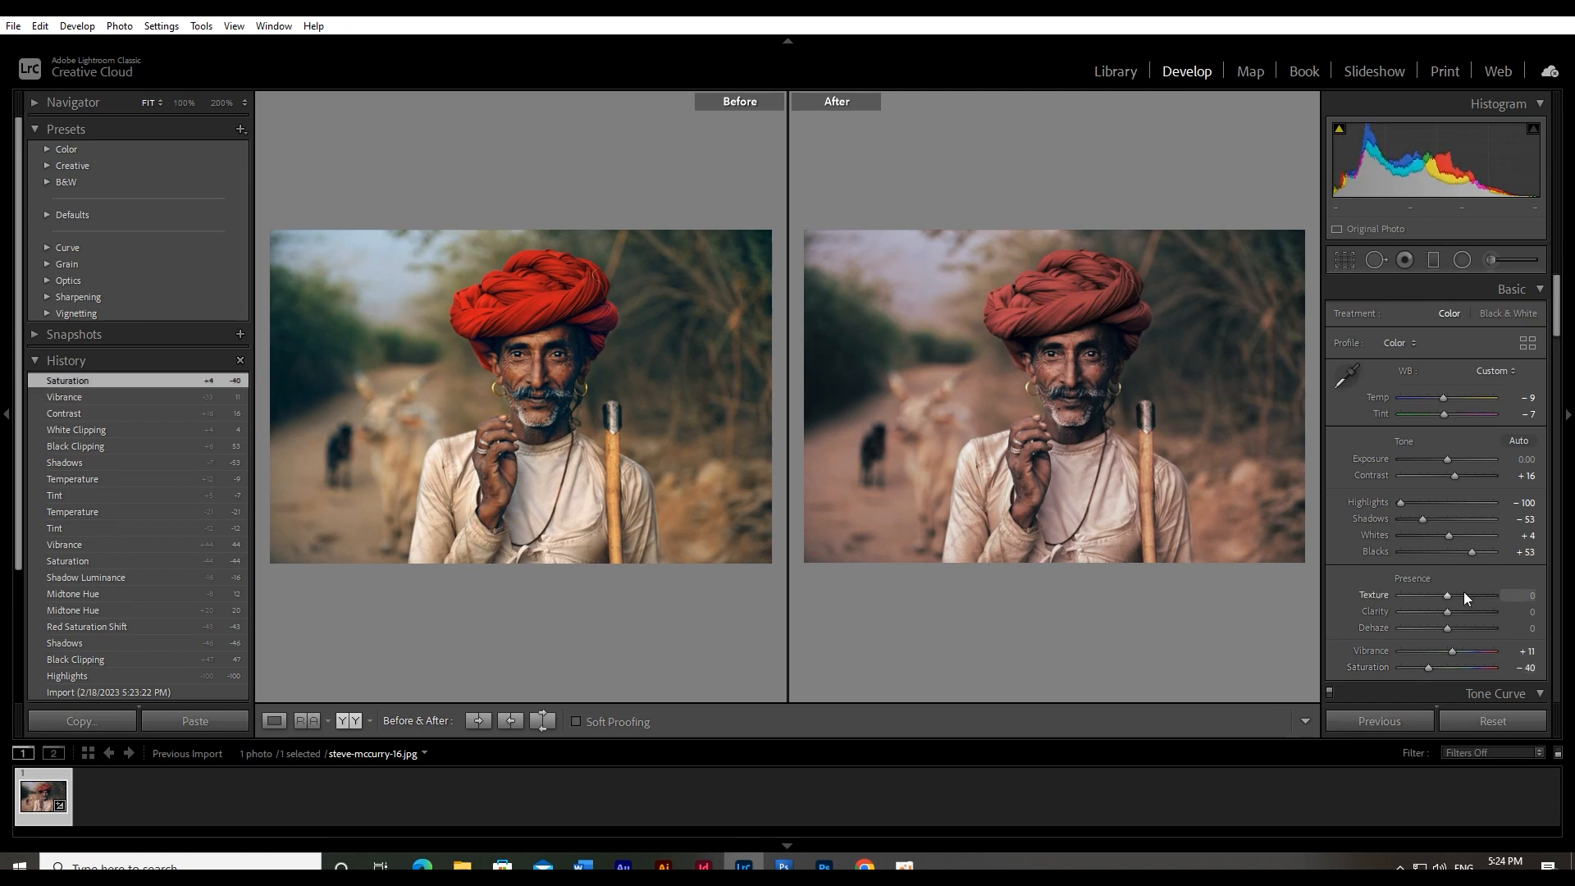
Shift the color-grading midtones hue to 9 and inspect the face at 100%
scroll(1463, 593, down, 5)
scroll(1466, 563, down, 3)
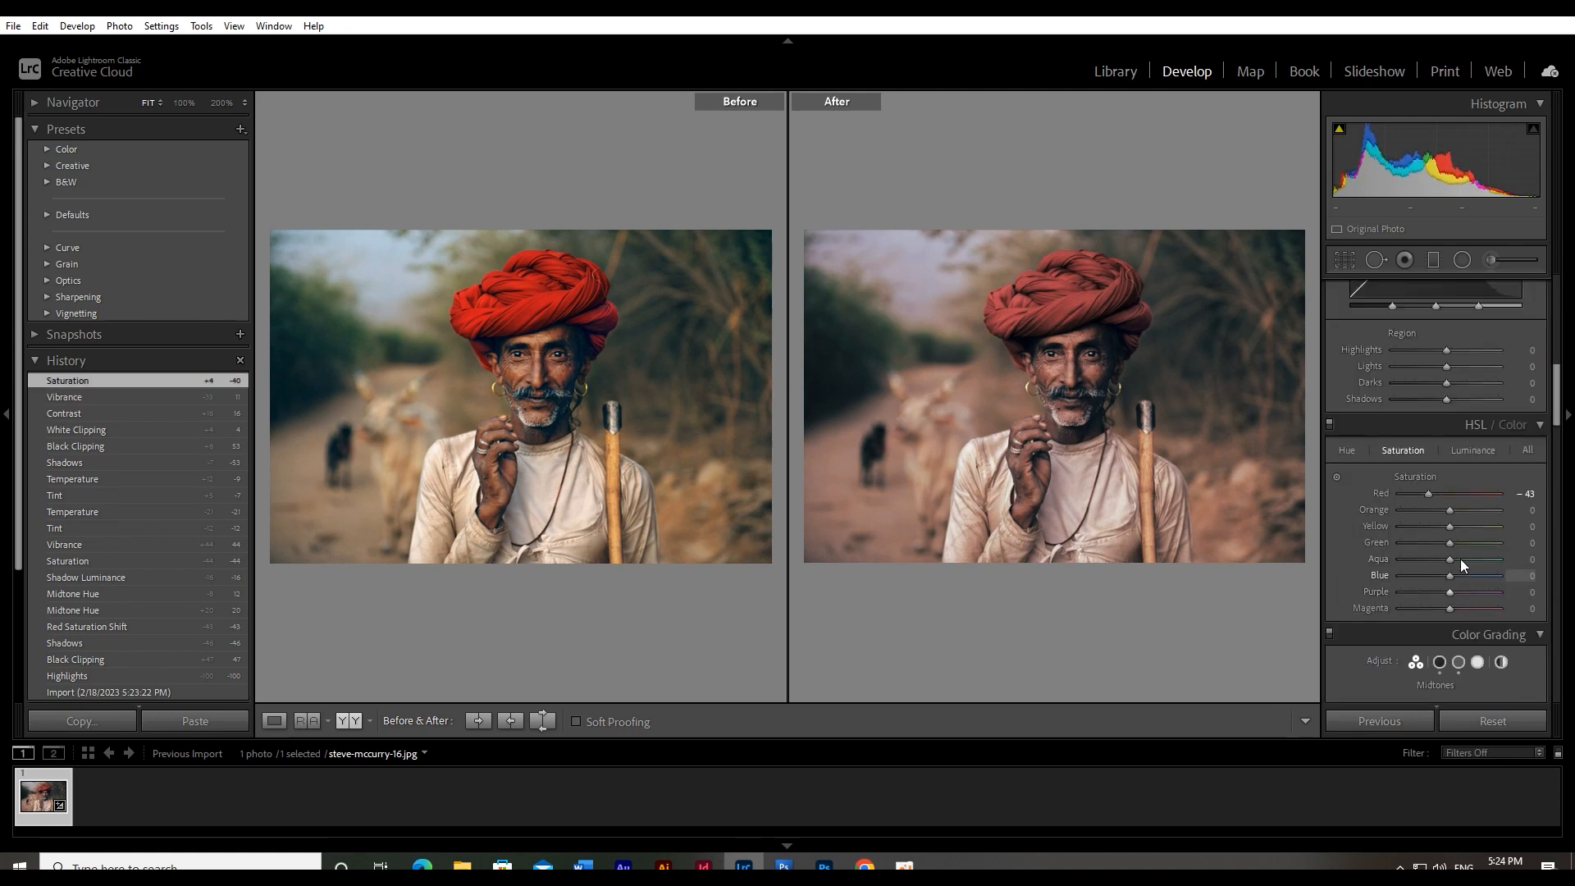
scroll(1469, 550, down, 3)
mouse_move(1478, 488)
mouse_down()
mouse_move(1472, 518)
mouse_move(1477, 484)
mouse_up()
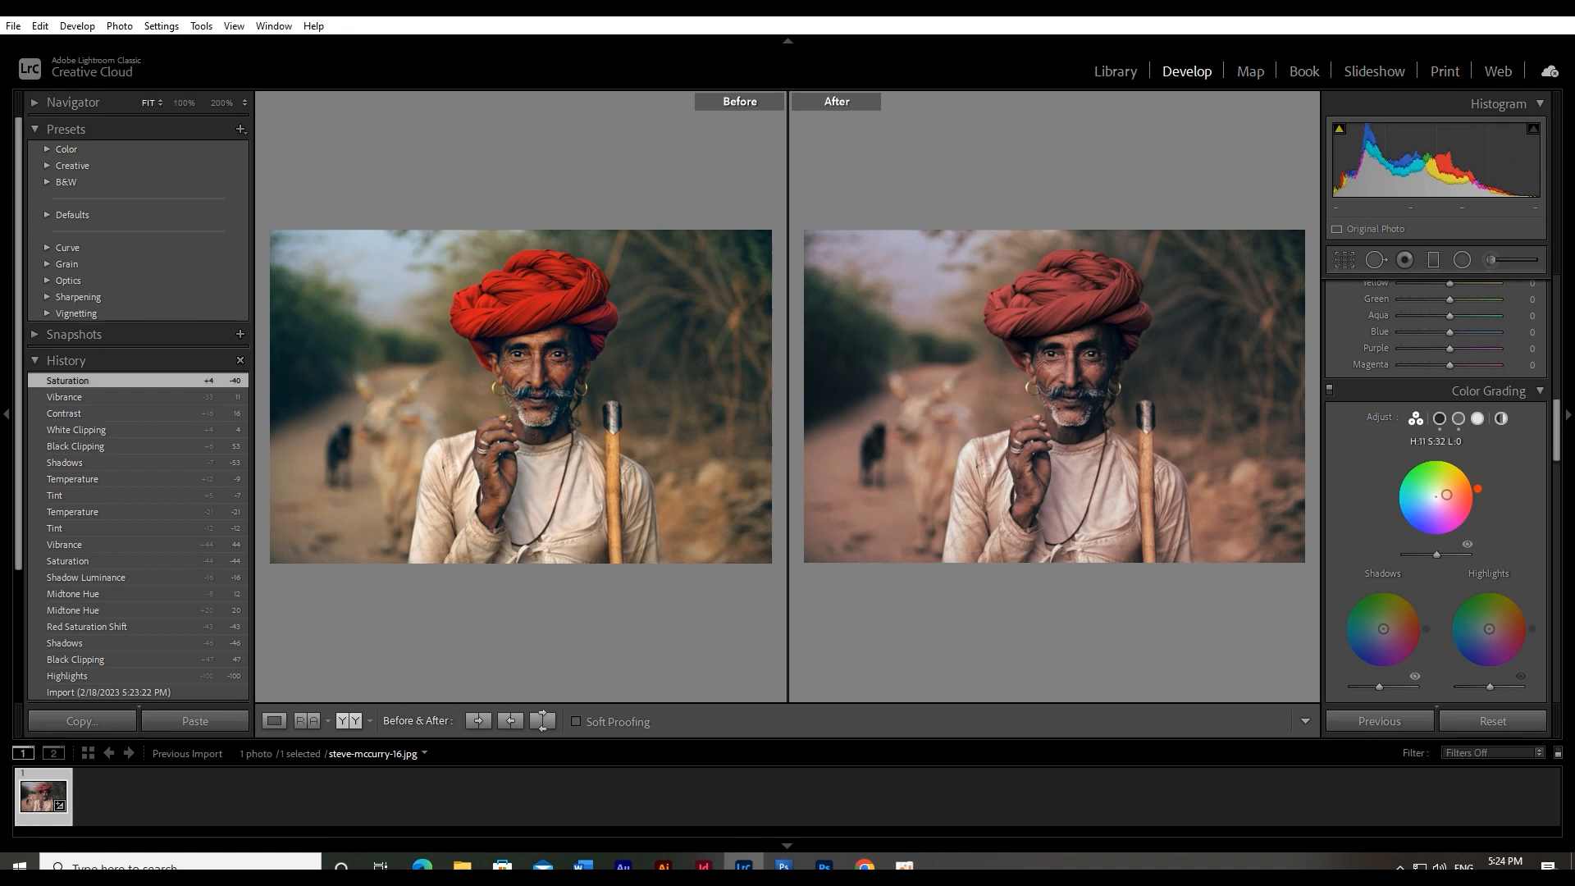
click(1137, 376)
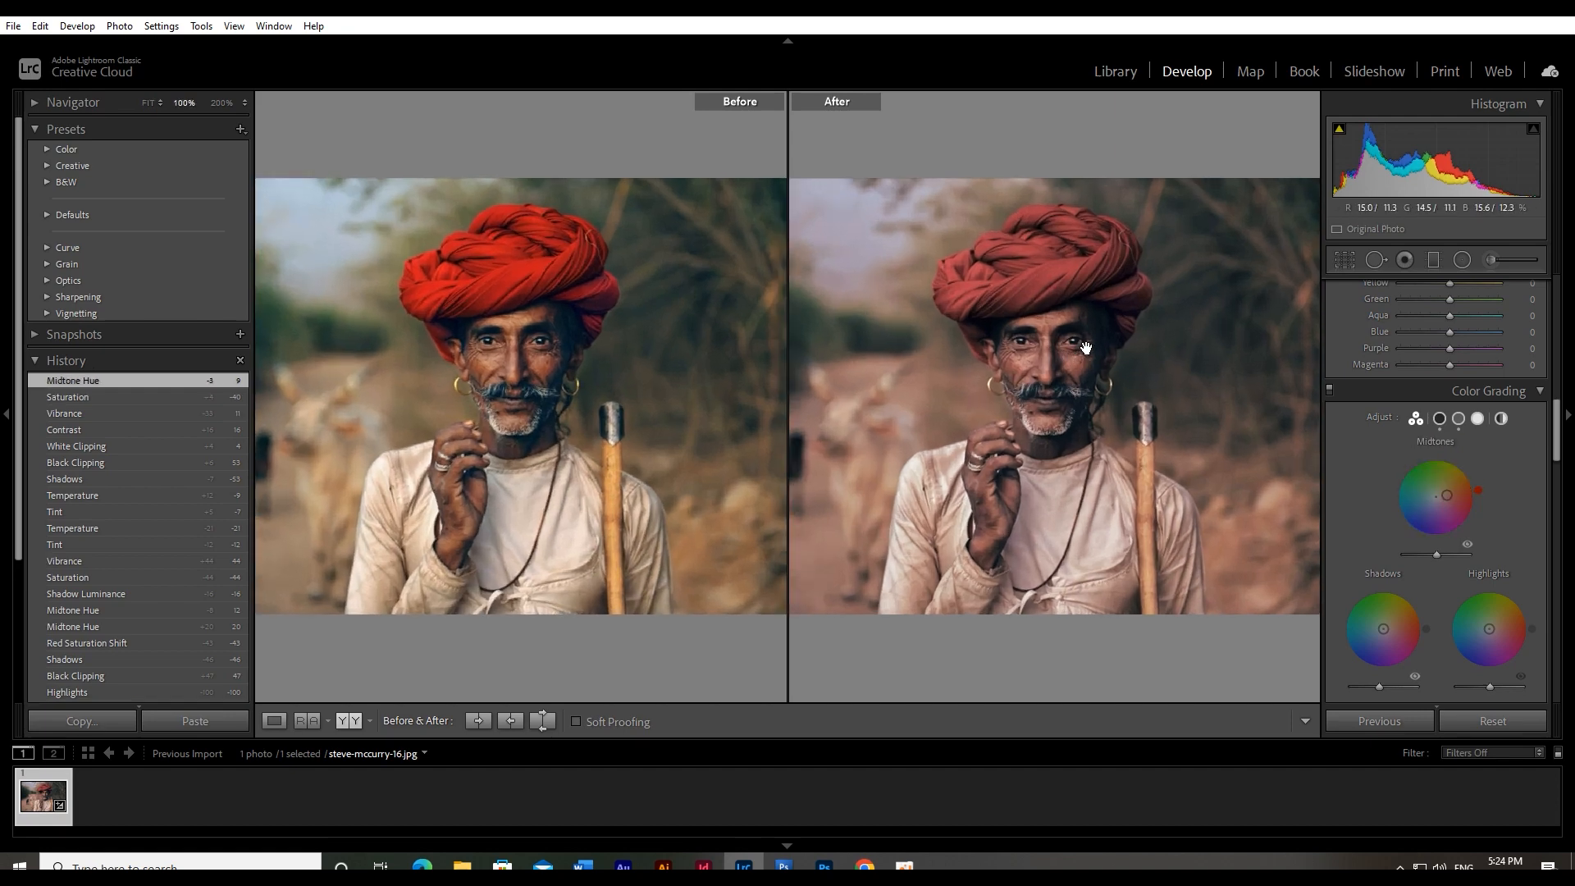
drag(995, 352, 1040, 367)
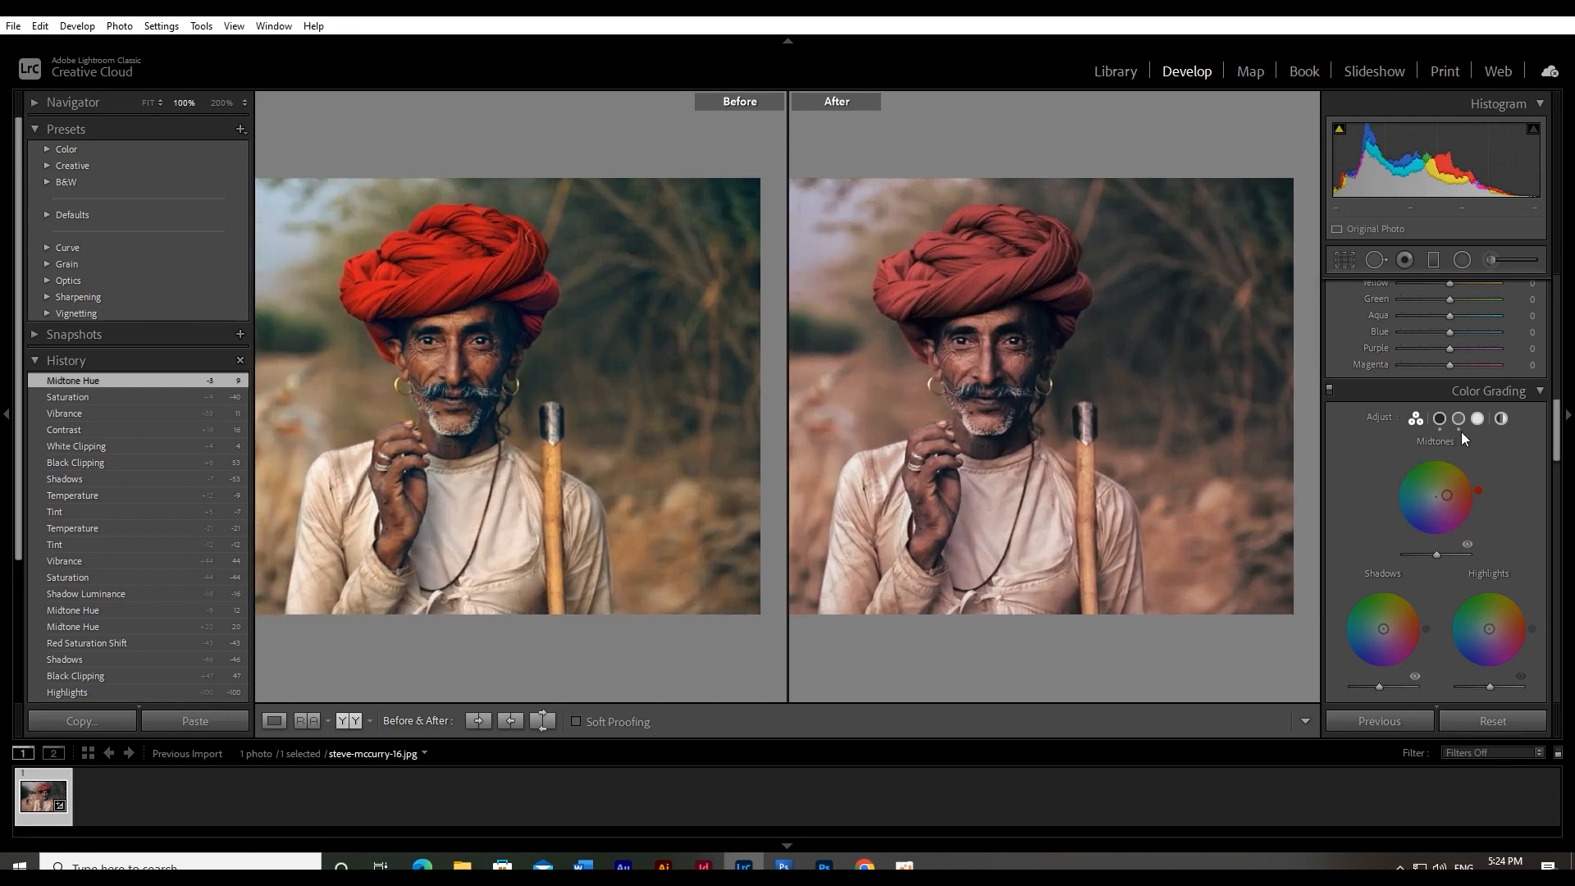
Raise the Exposure to +0.10
scroll(1465, 415, up, 5)
scroll(1513, 435, up, 5)
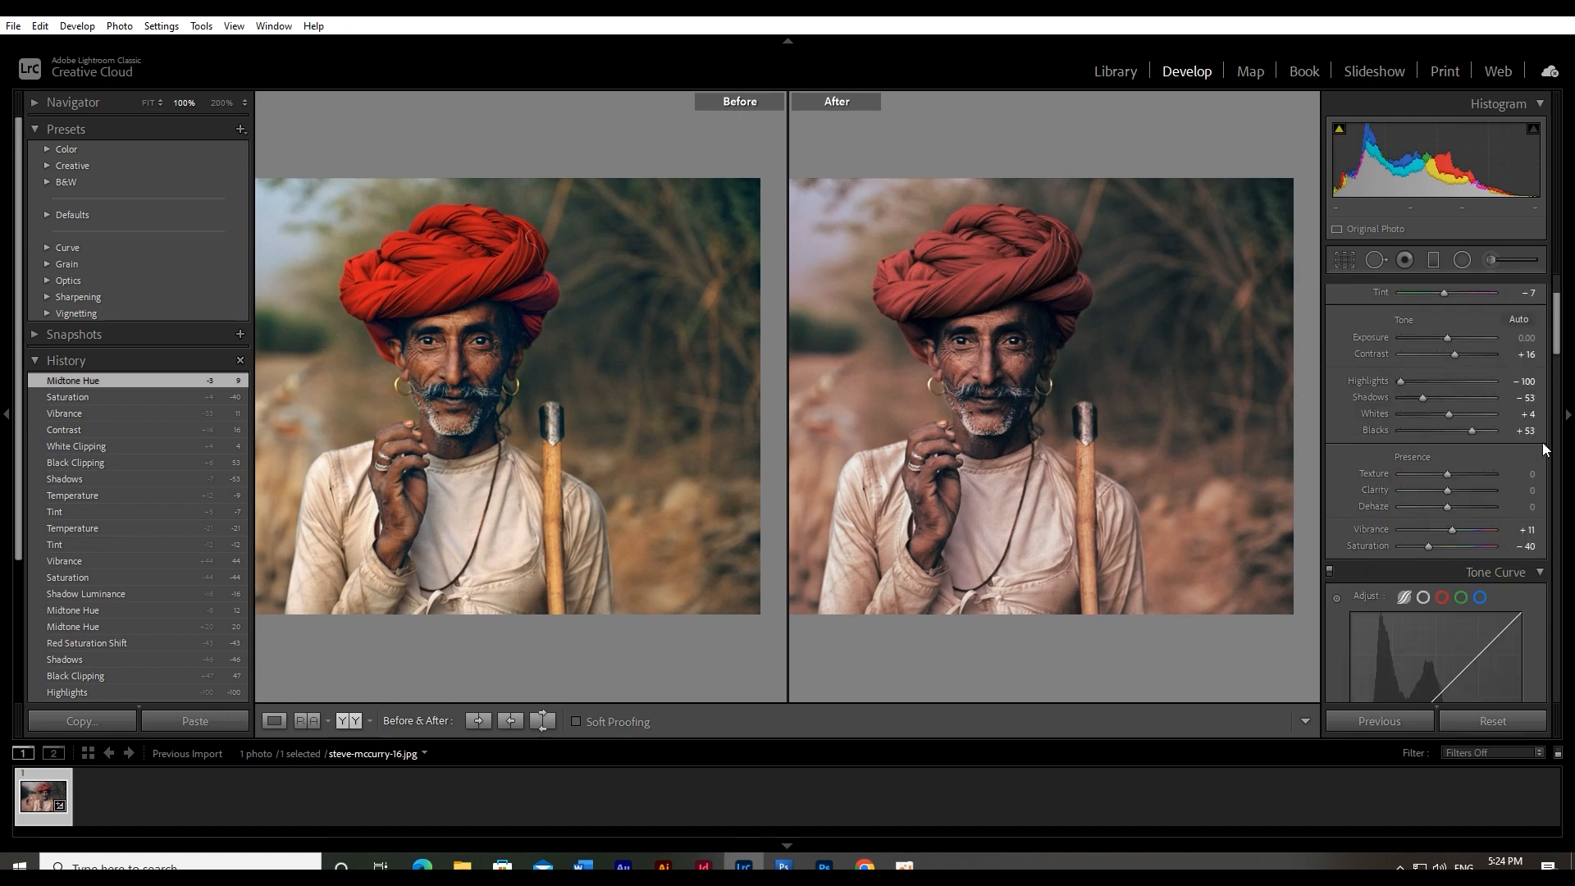
click(1528, 460)
key(Up)
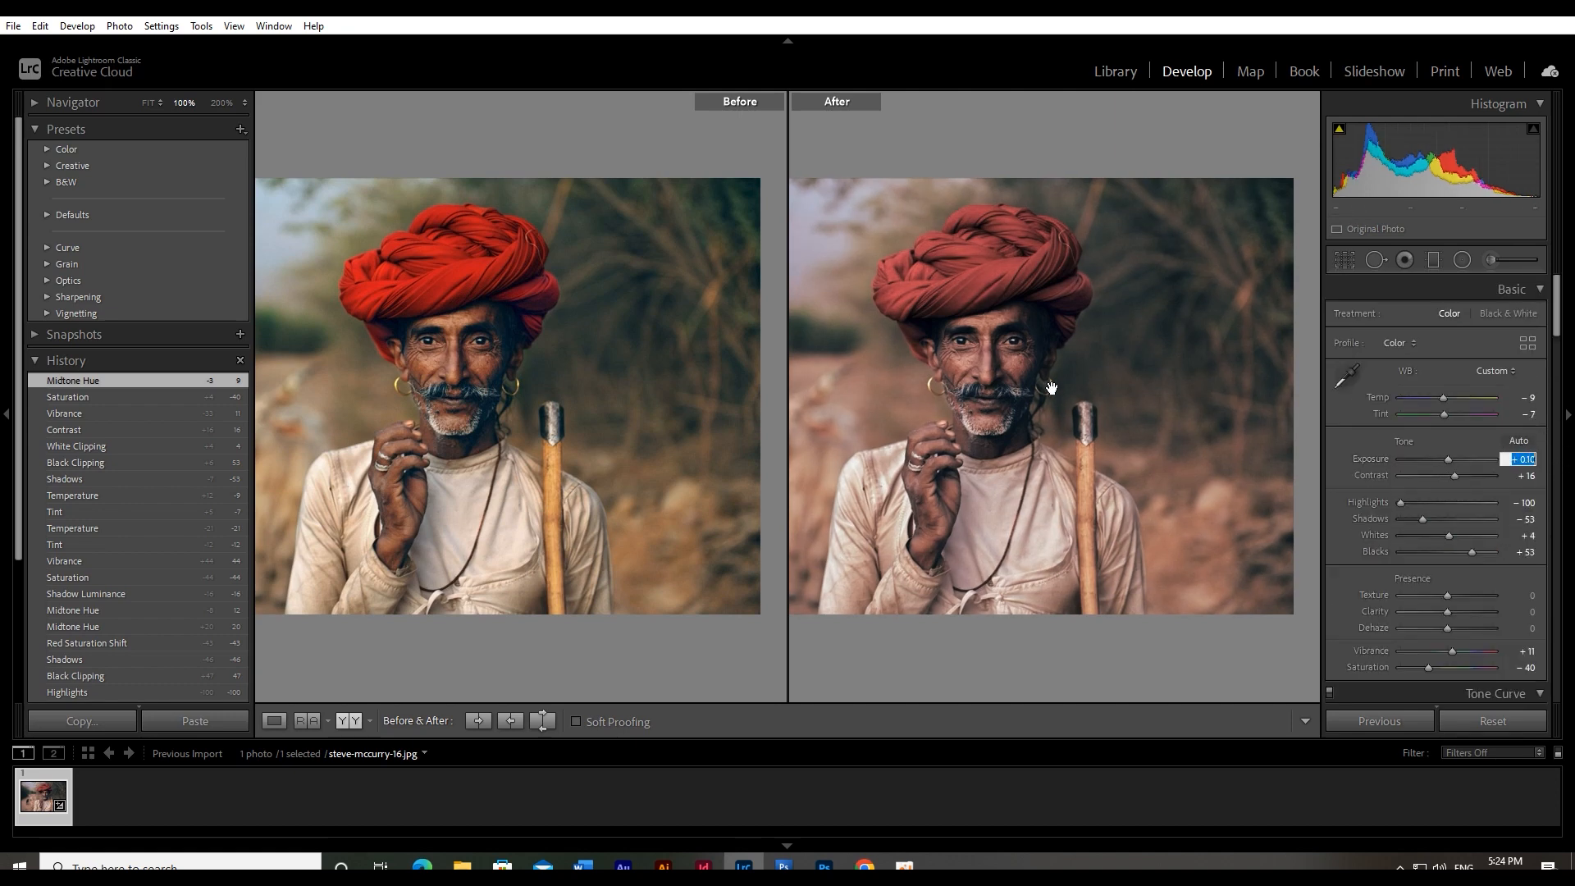
key(Return)
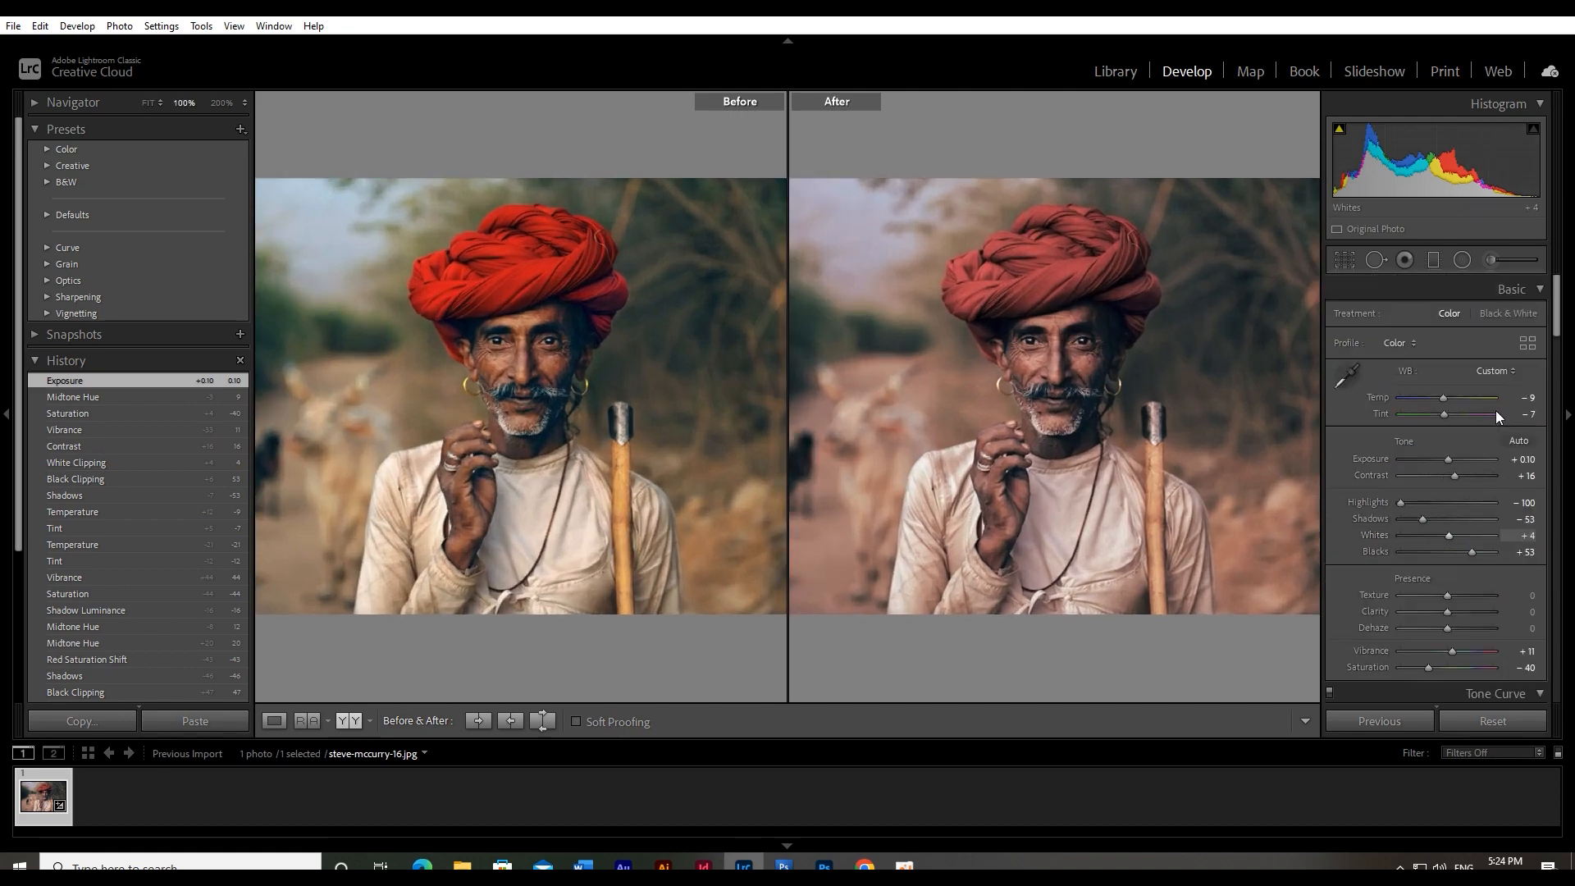
Set the white balance Tint to −12 and Temp to −13, and compare the face before and after
click(1529, 414)
key(Down)
key(Down)
click(1531, 399)
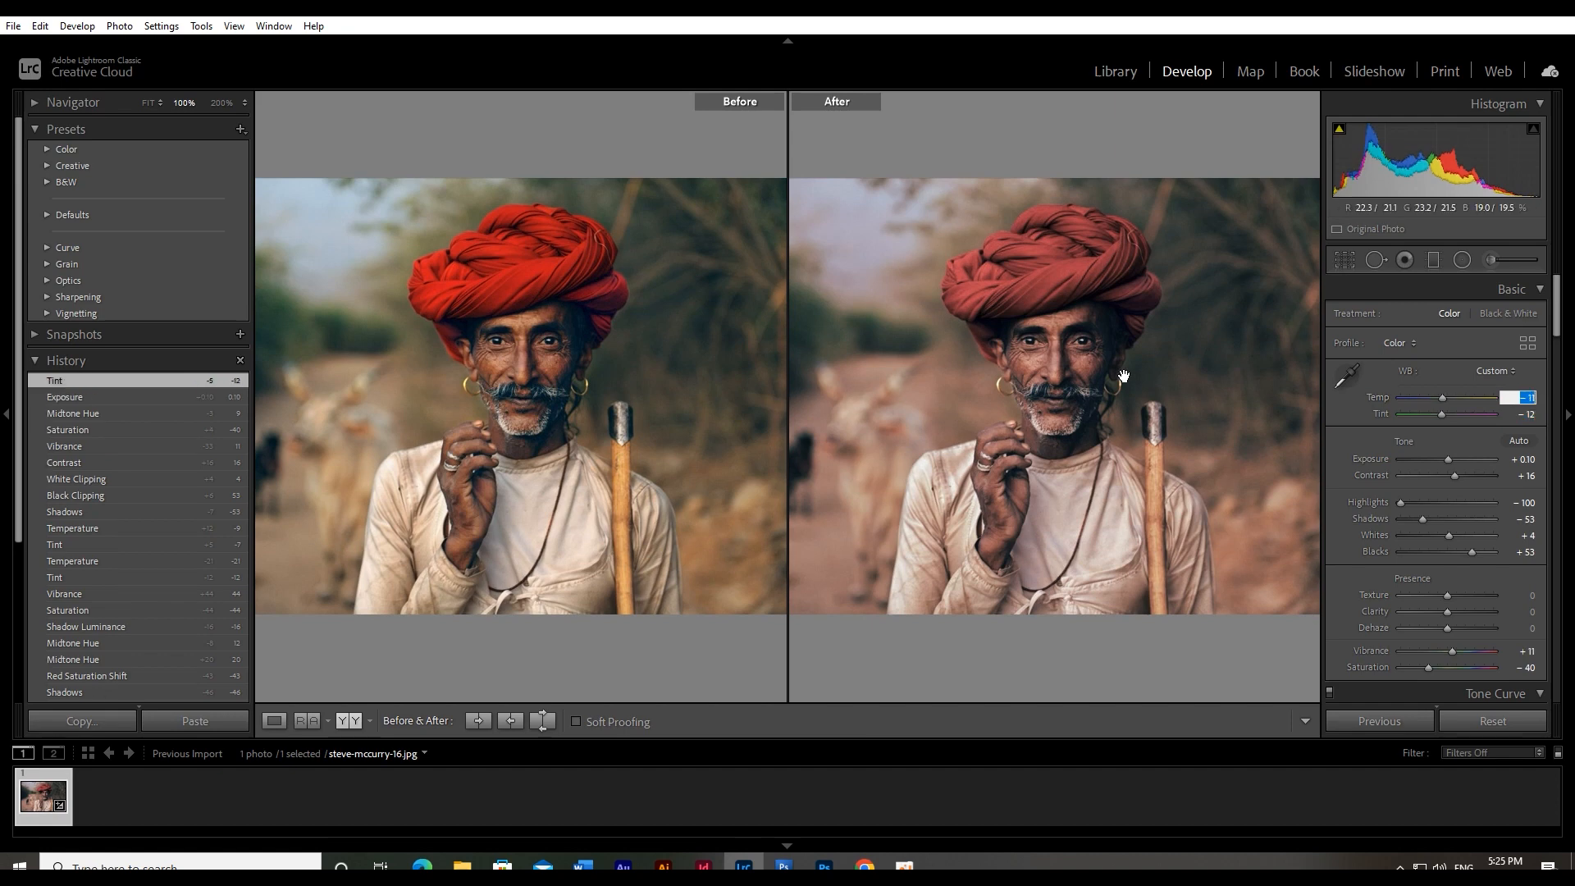
click(1055, 343)
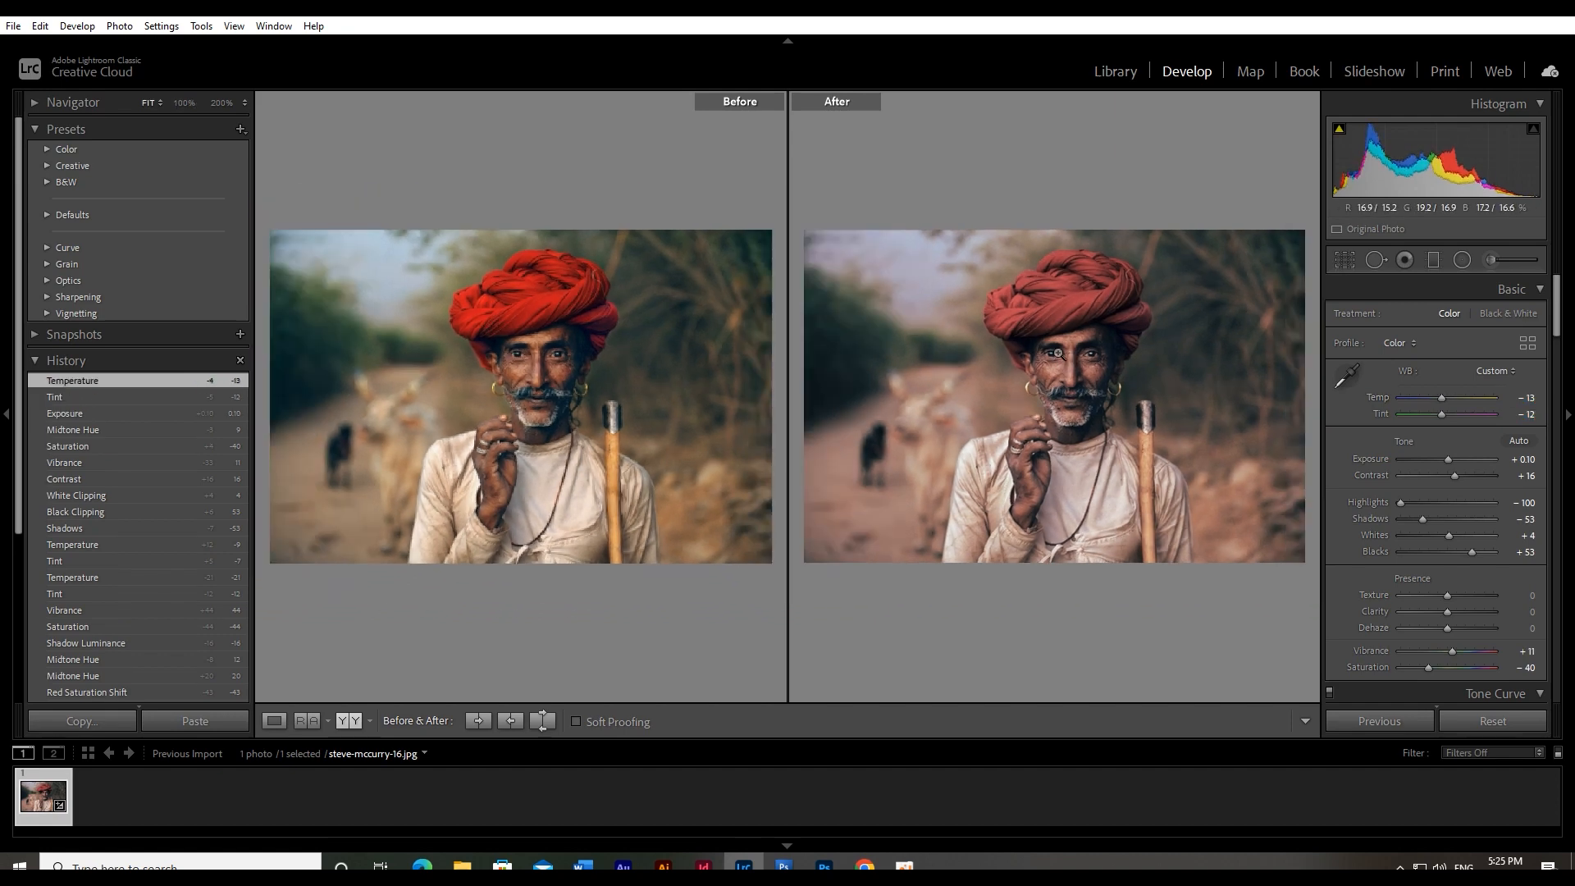
click(1088, 385)
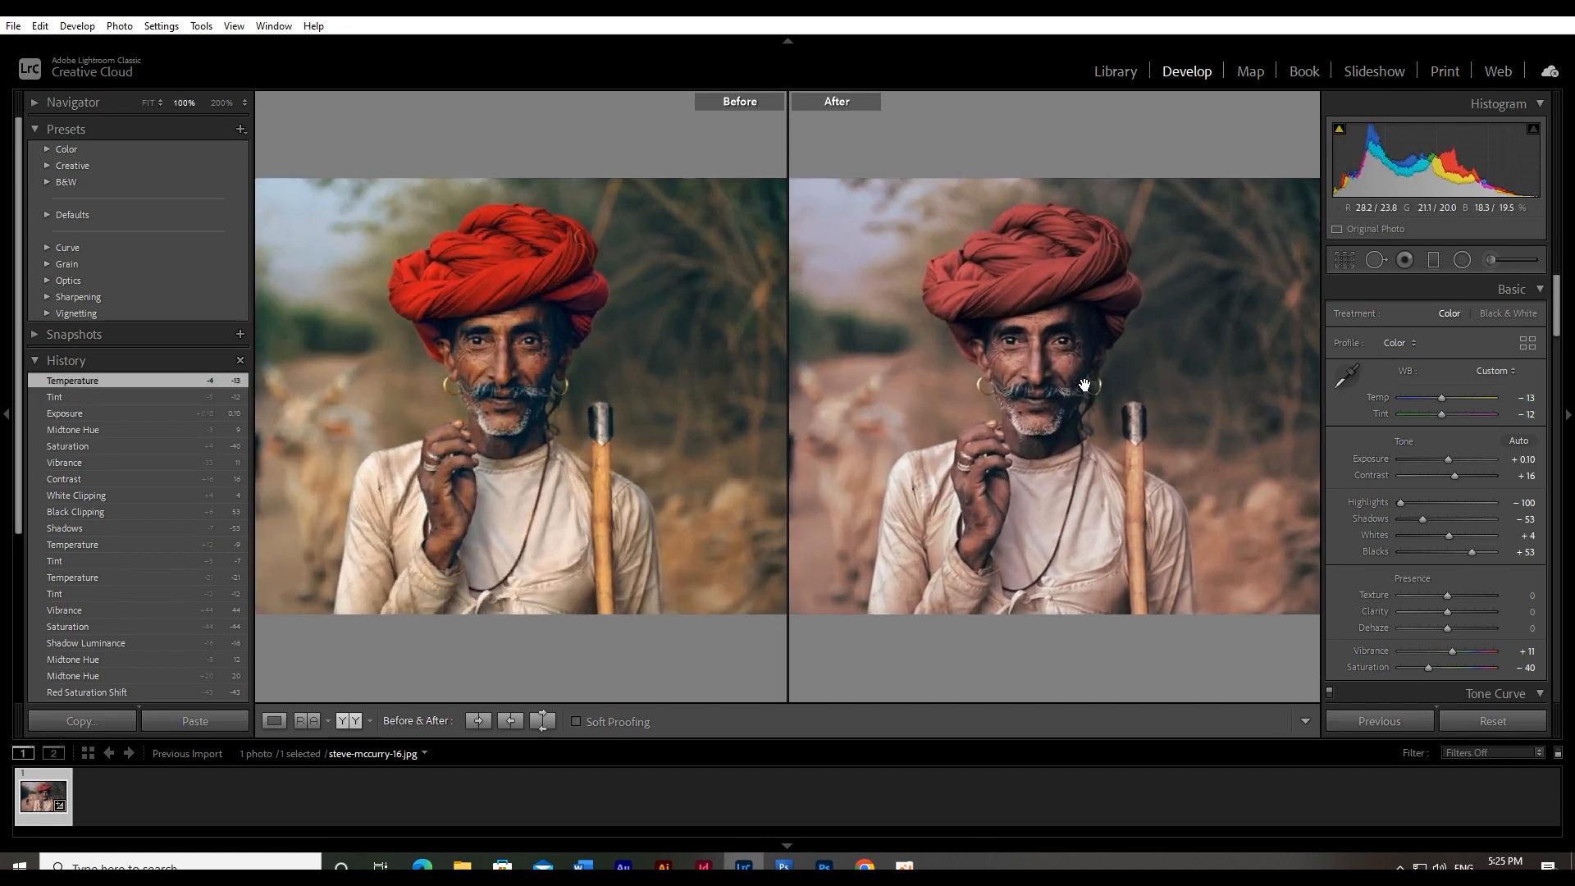
Raise the Exposure to +0.30 and check the portrait at different magnifications
click(1534, 461)
key(Up)
key(Up)
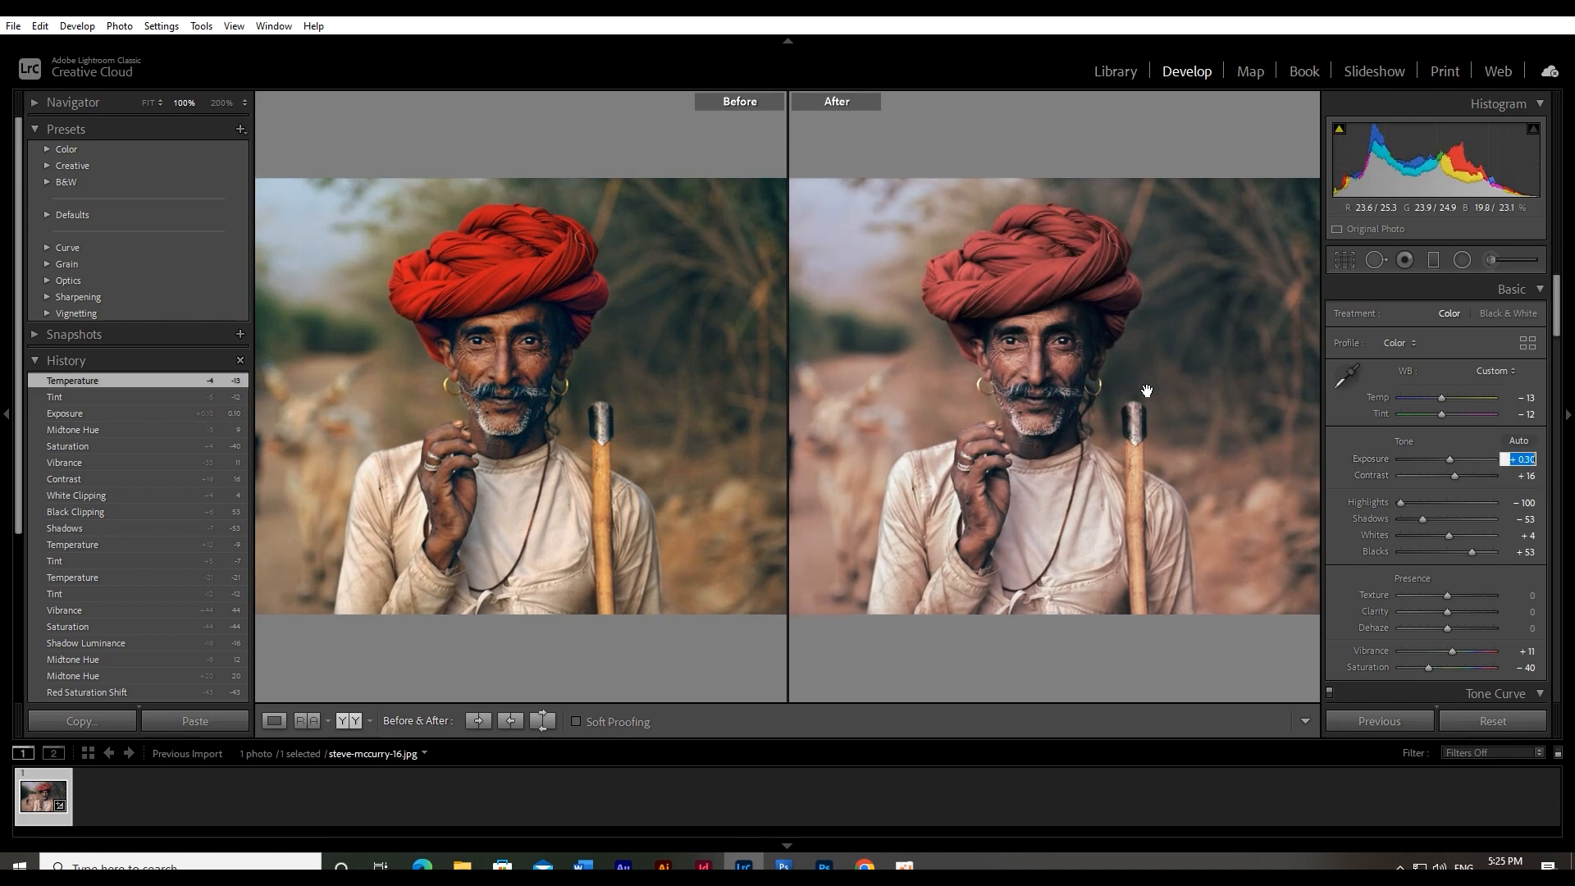
click(1037, 364)
click(1041, 363)
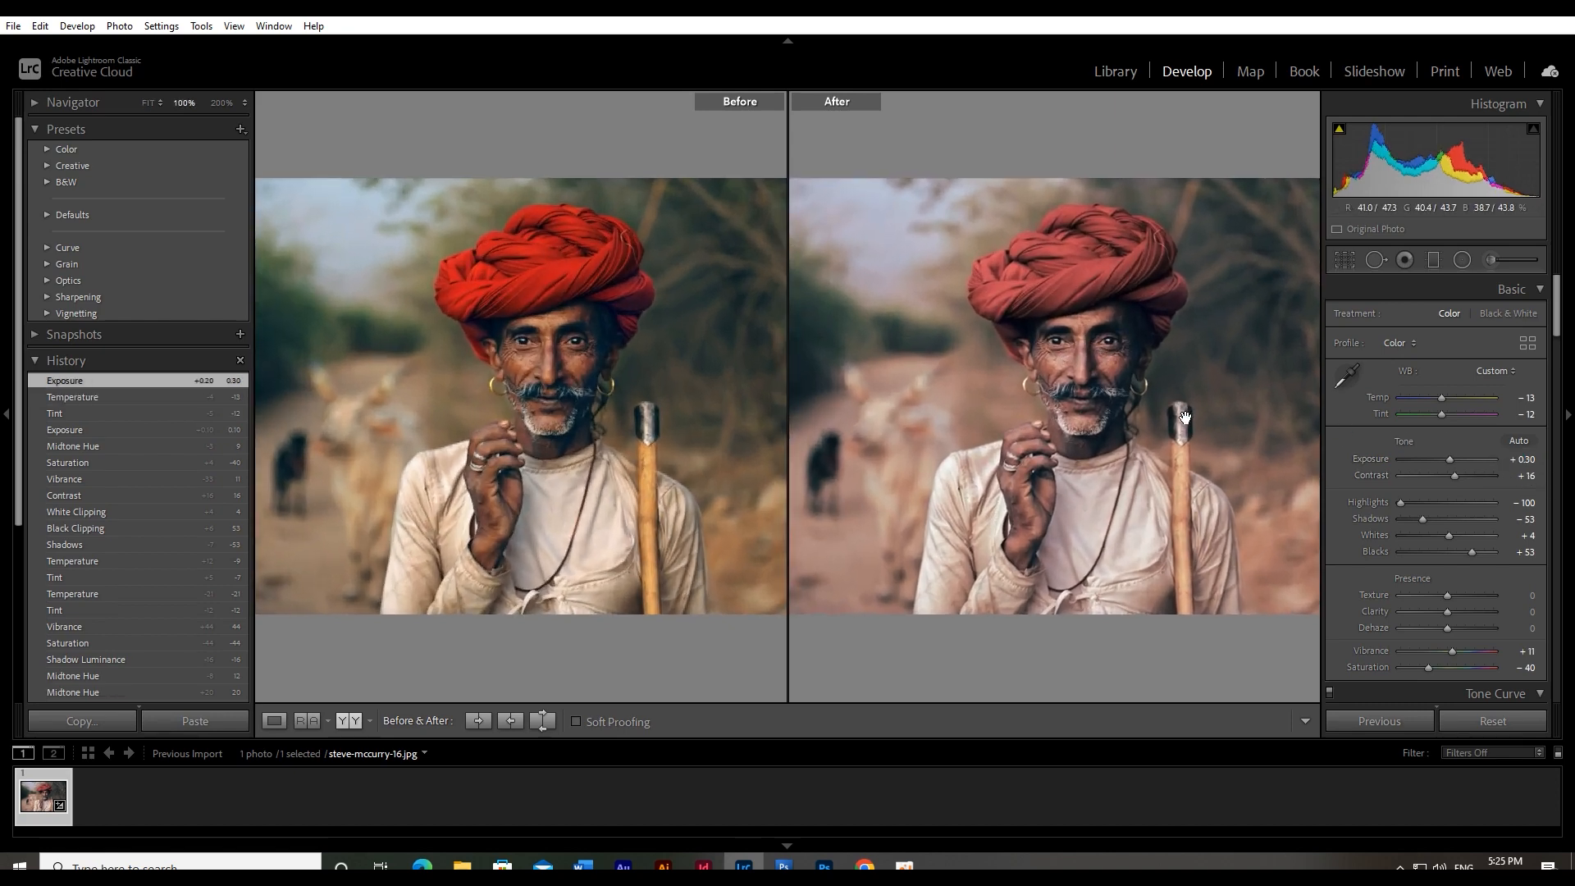
drag(1185, 418, 1095, 423)
drag(1071, 351, 1102, 347)
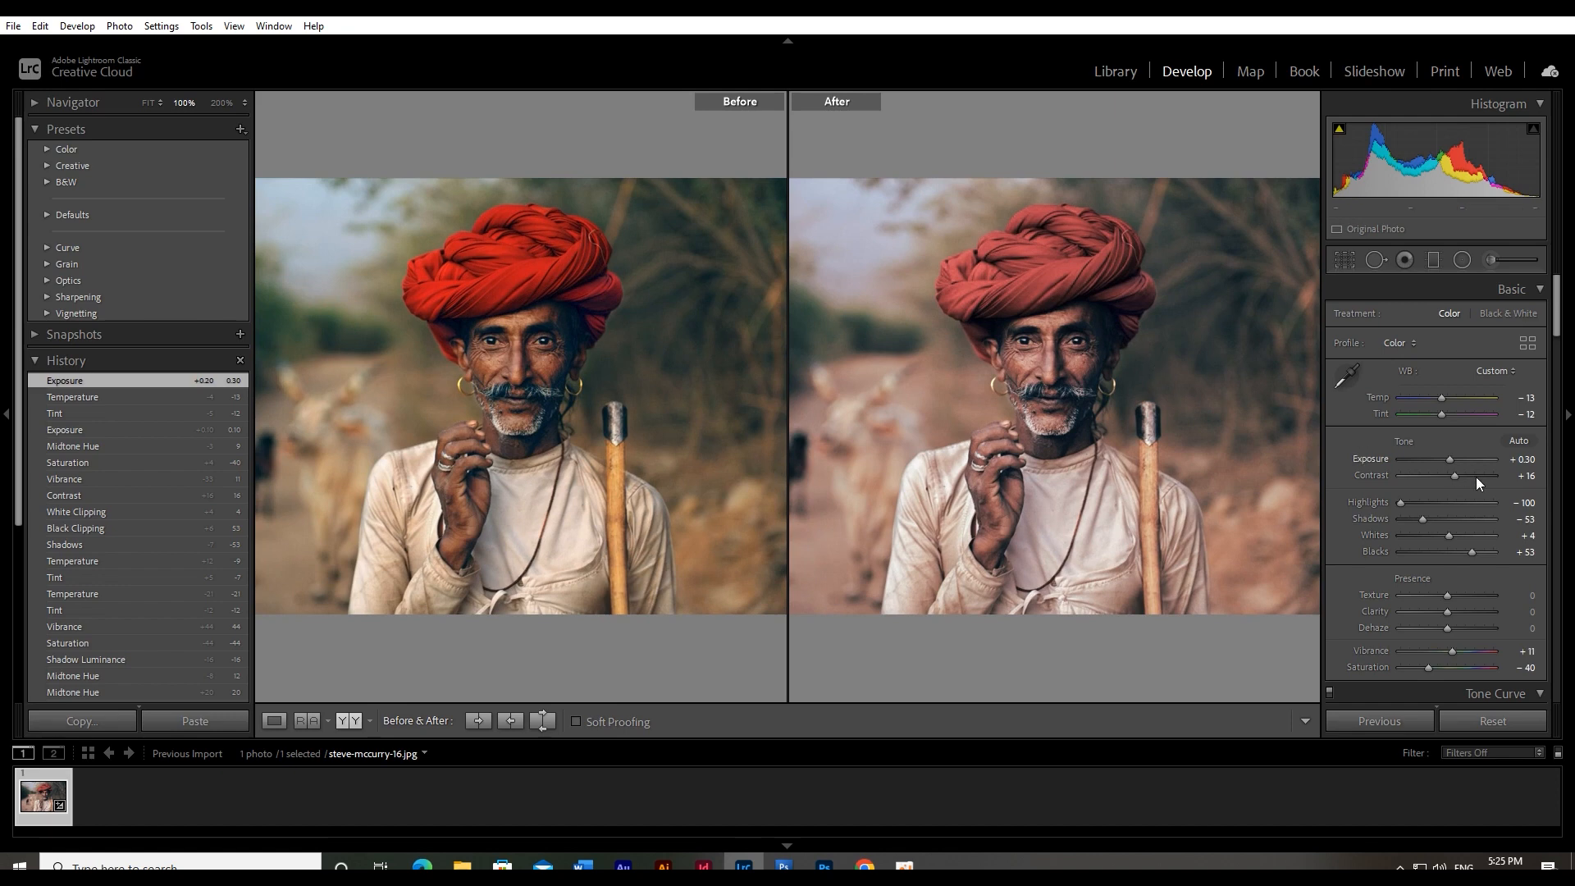
Bring the overall Saturation up to −4 and set the color-grading midtones hue to 4
drag(1429, 669, 1442, 668)
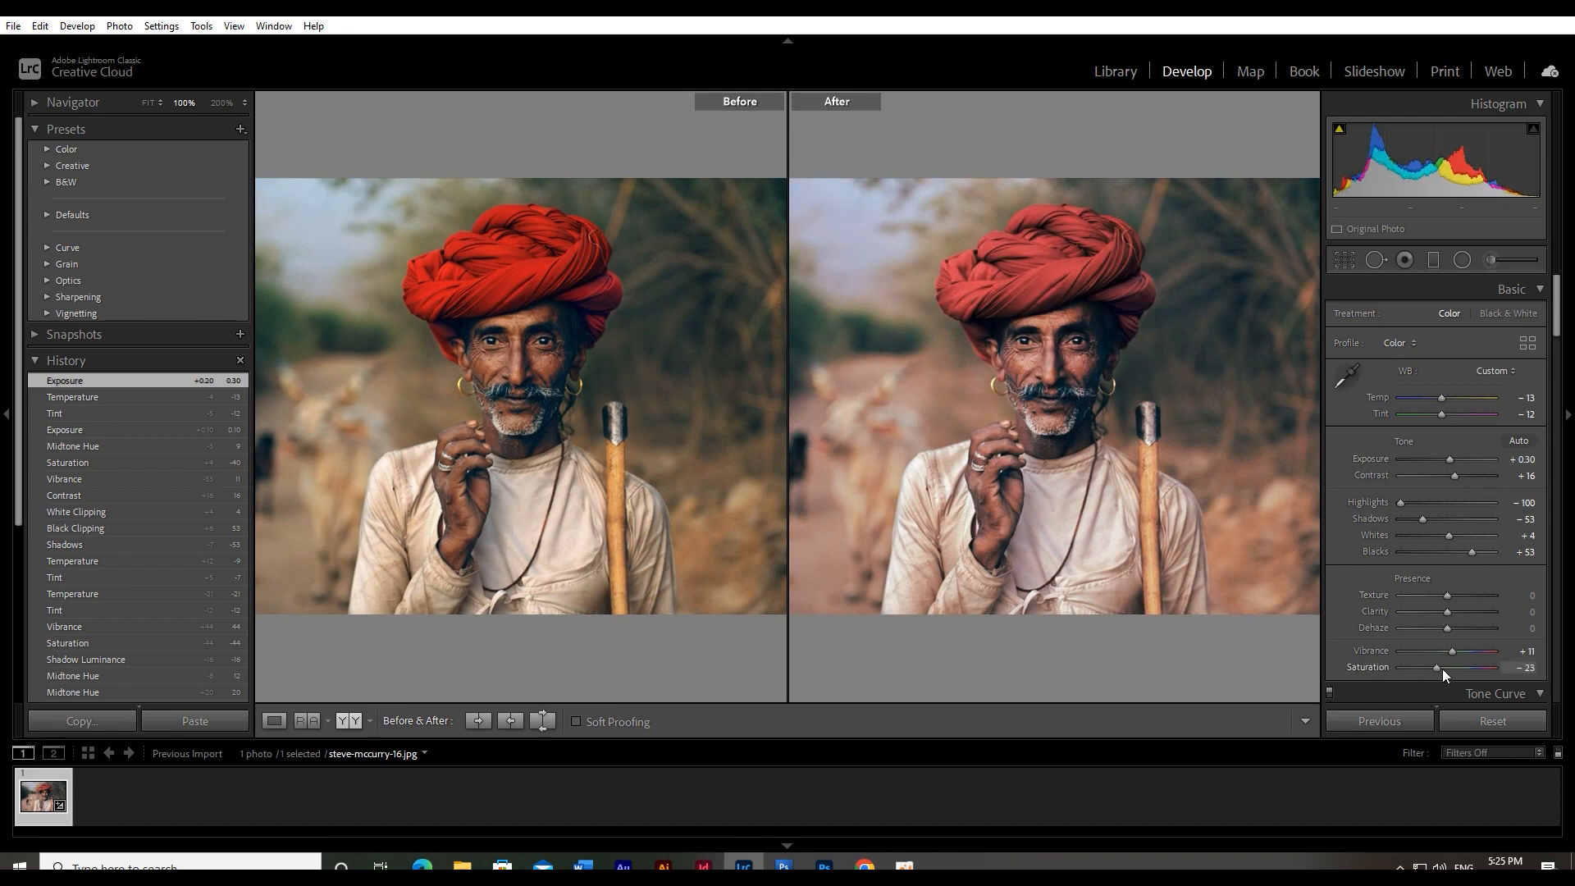
mouse_move(1439, 668)
mouse_down()
mouse_move(1457, 672)
mouse_move(1444, 668)
mouse_up()
scroll(1469, 624, down, 10)
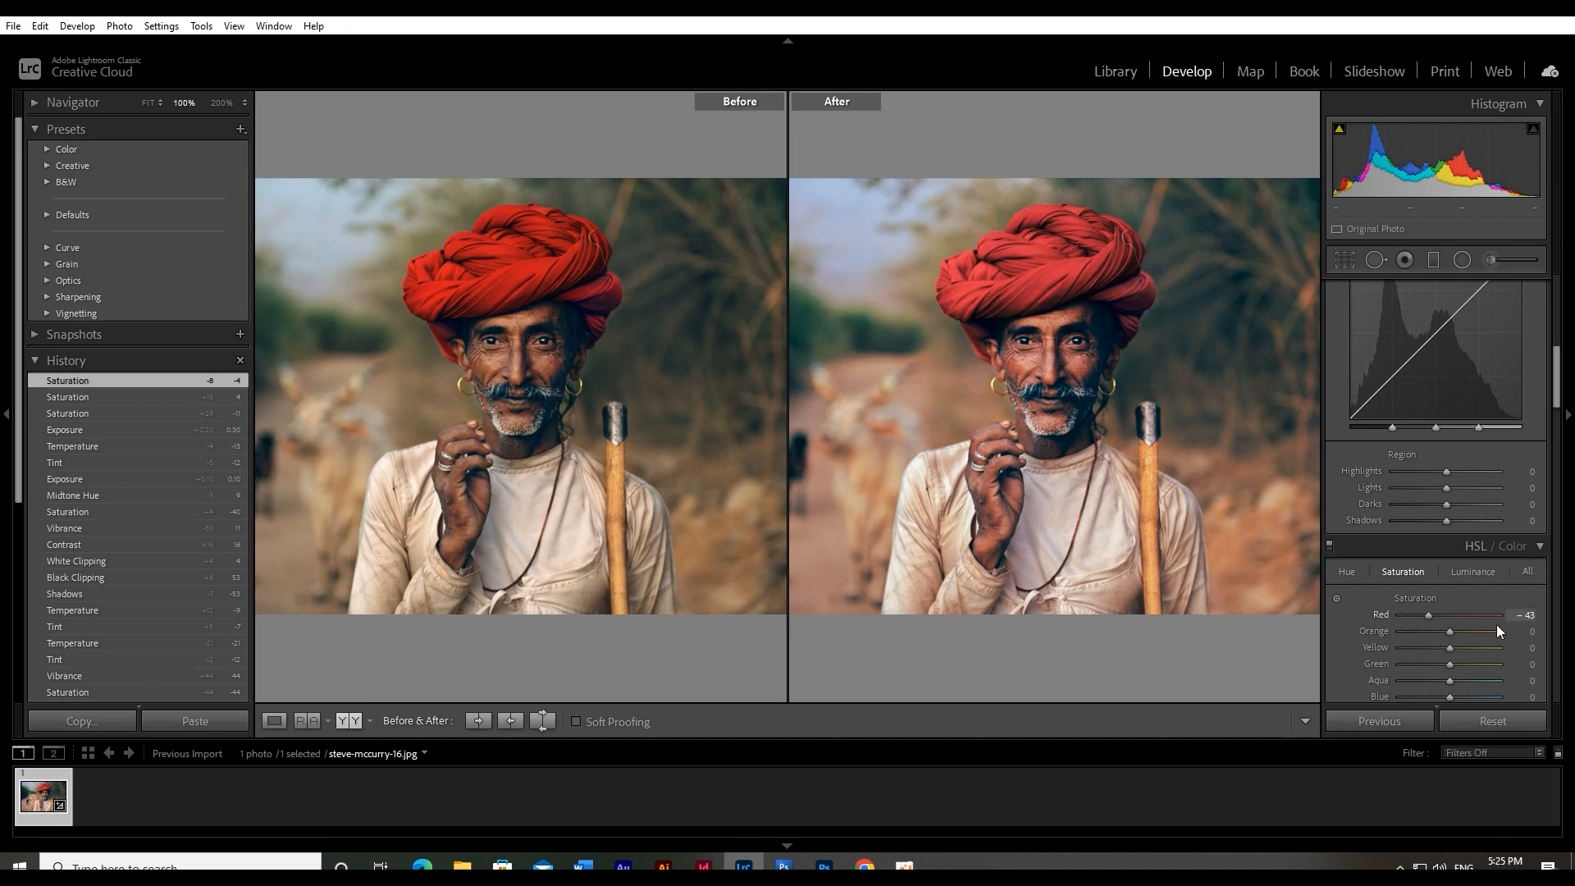
drag(1446, 495, 1447, 497)
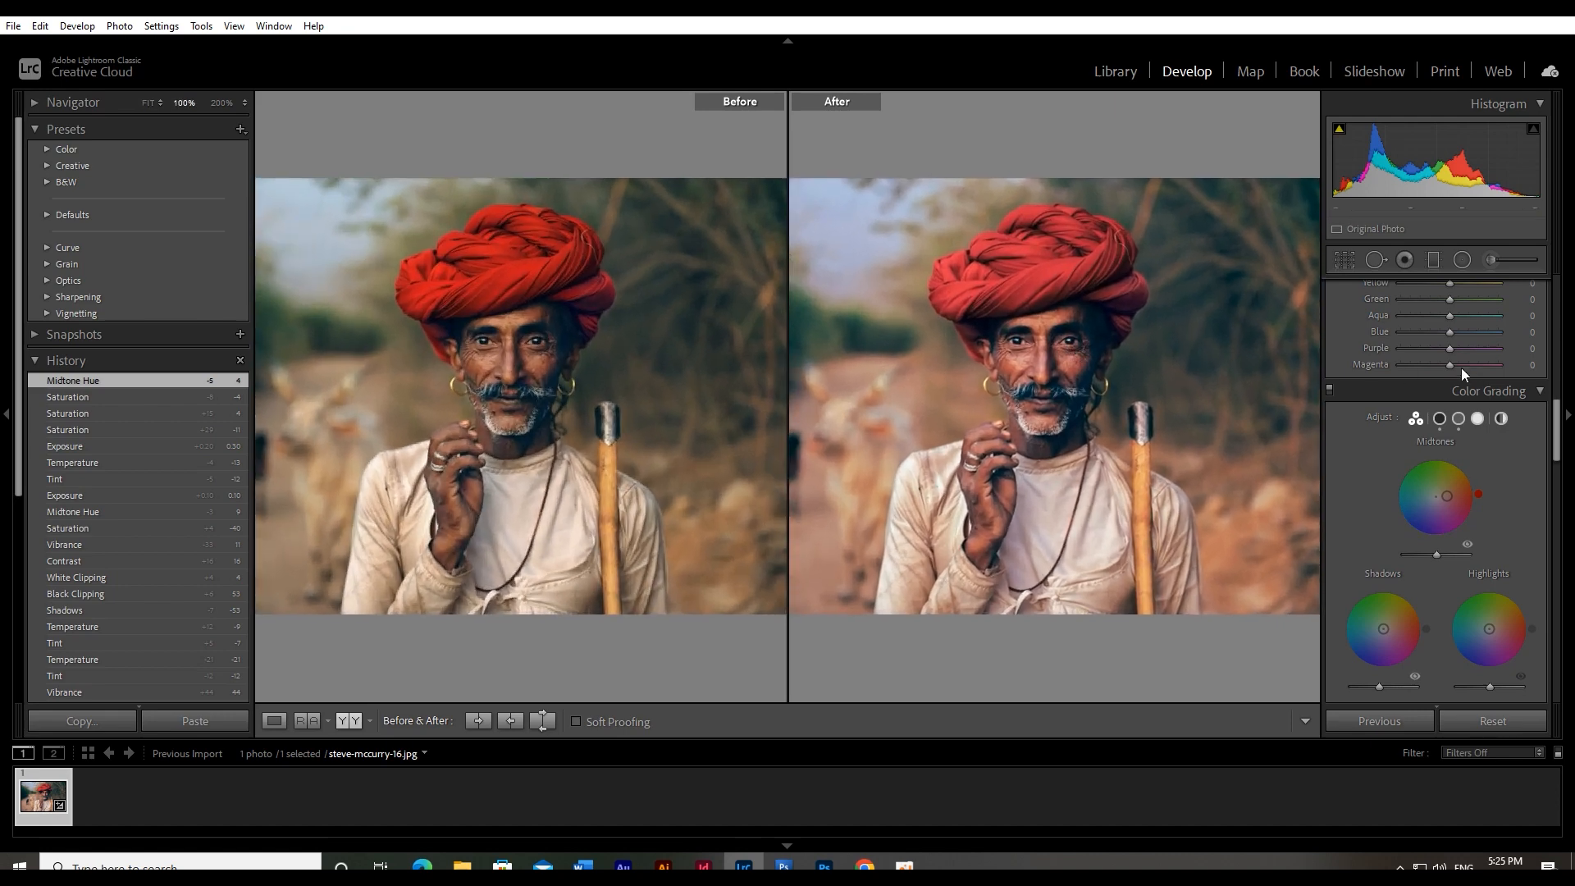
Raise the Exposure to +0.50
scroll(1450, 395, up, 10)
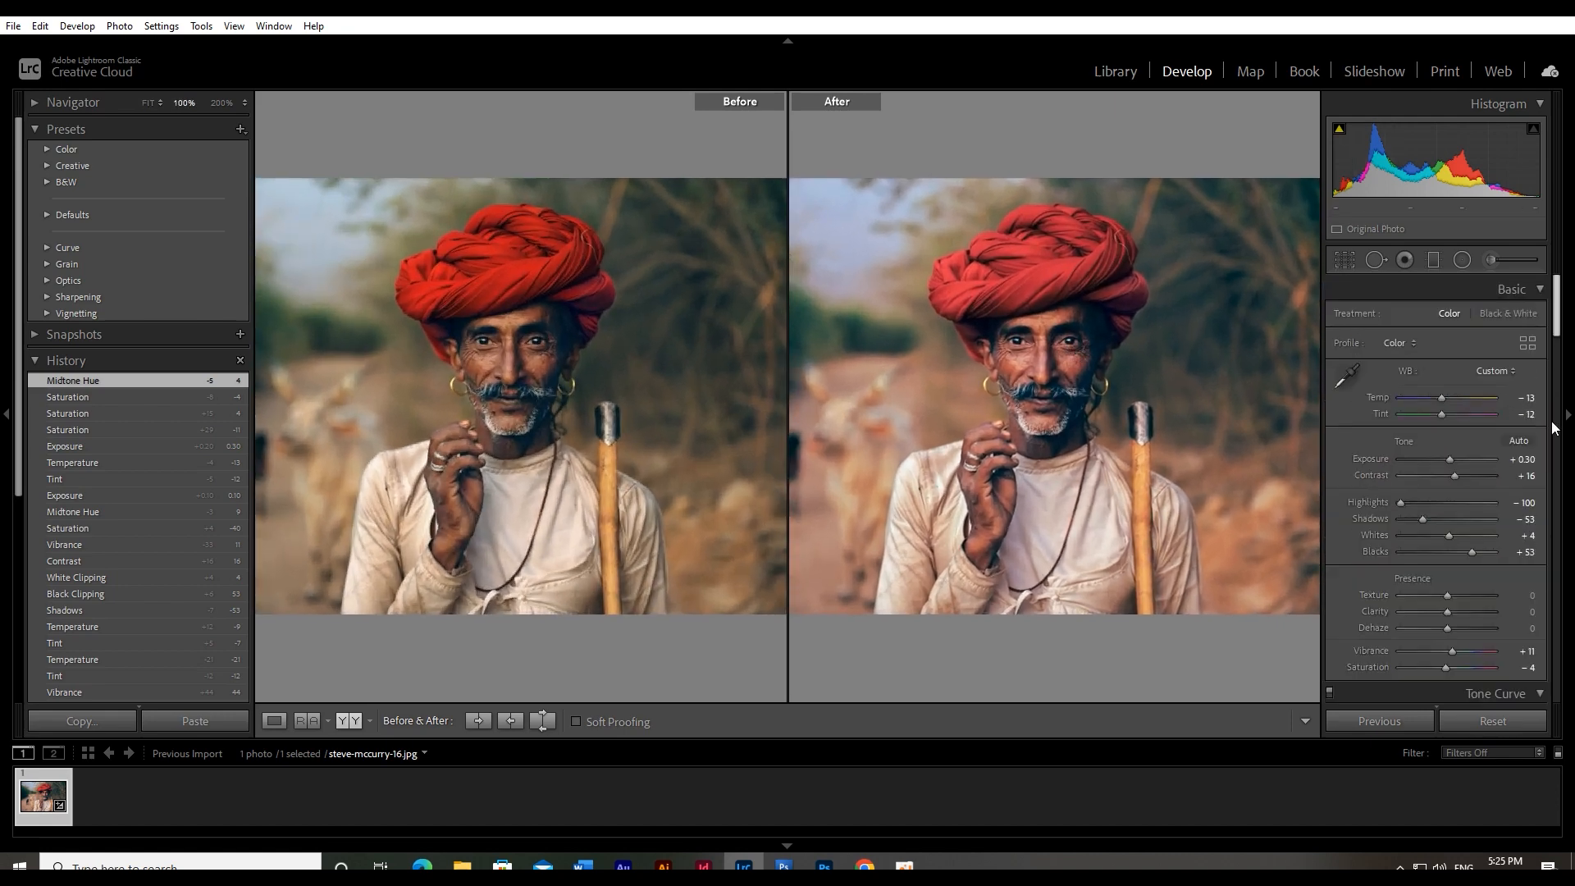
click(1524, 460)
key(Up)
key(Up)
key(Return)
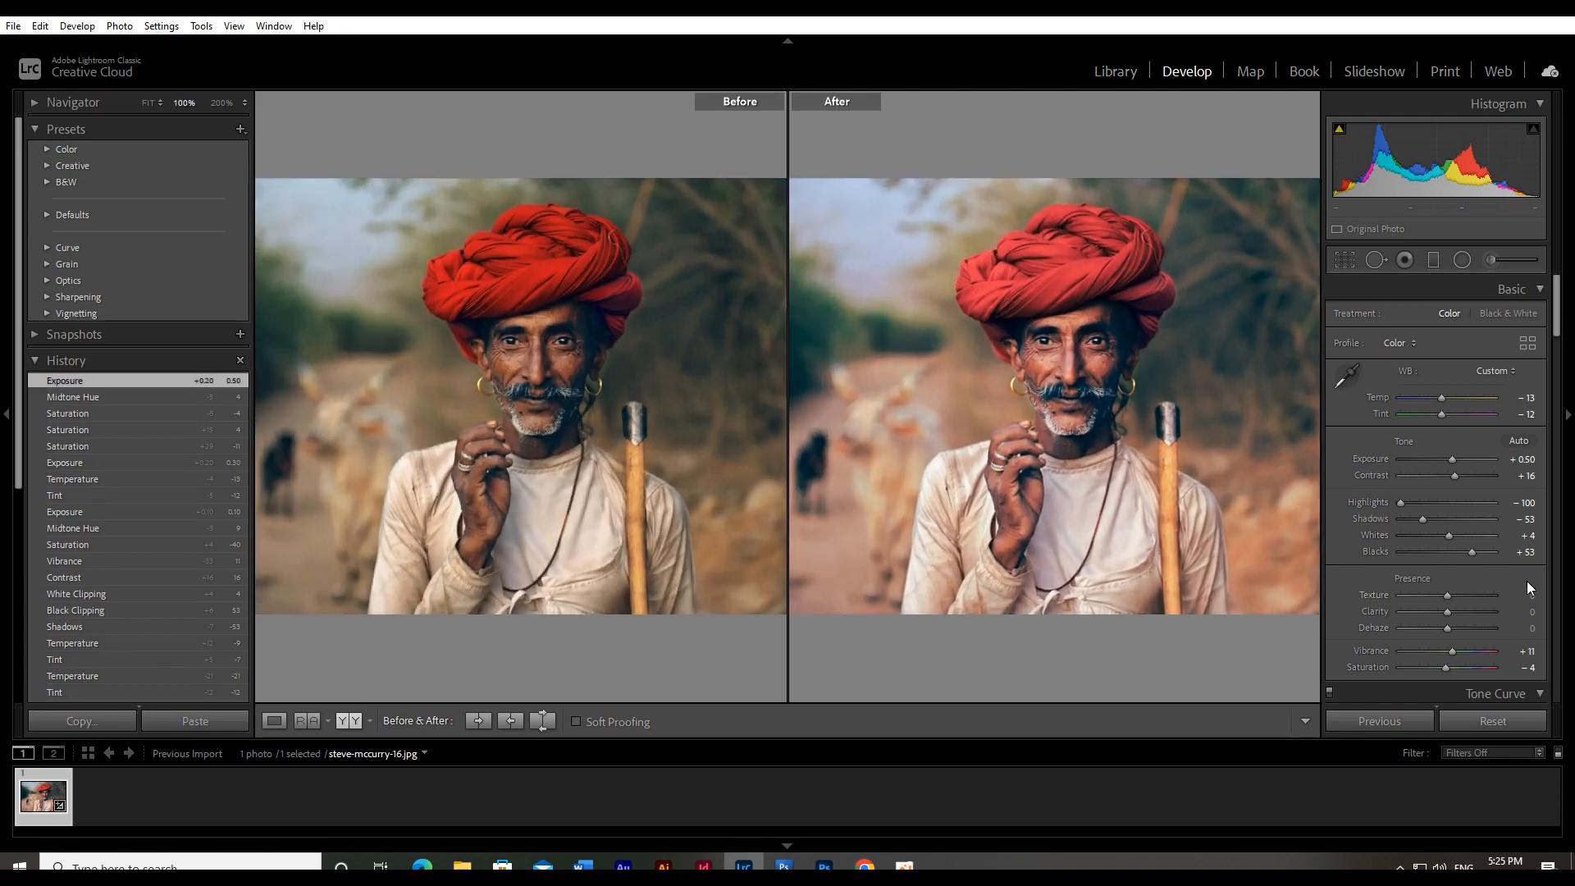
scroll(1355, 489, down, 5)
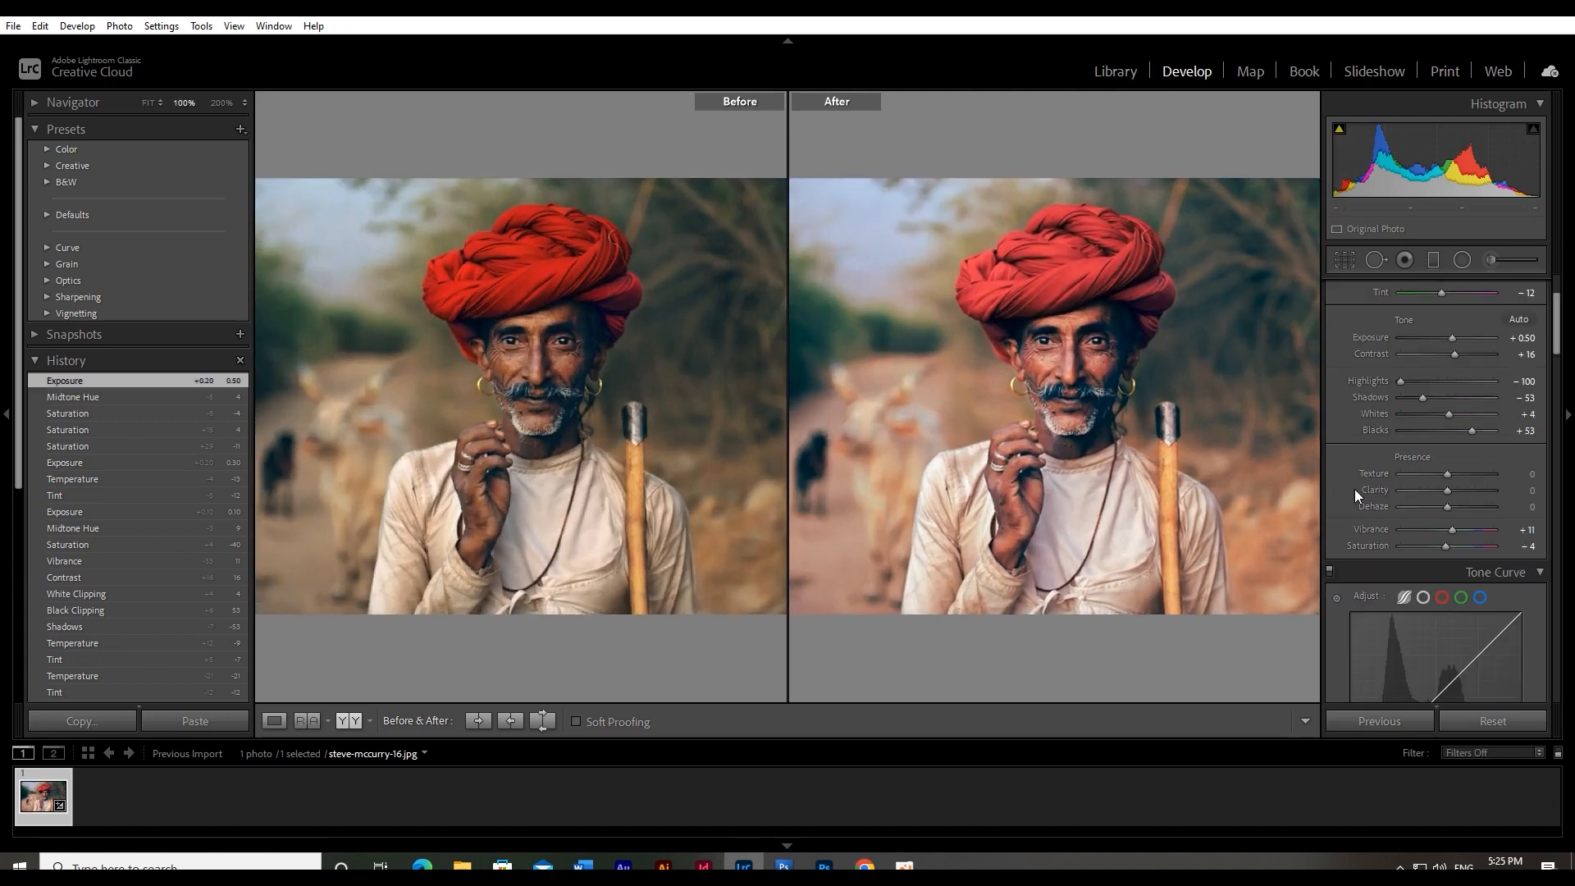
click(1083, 369)
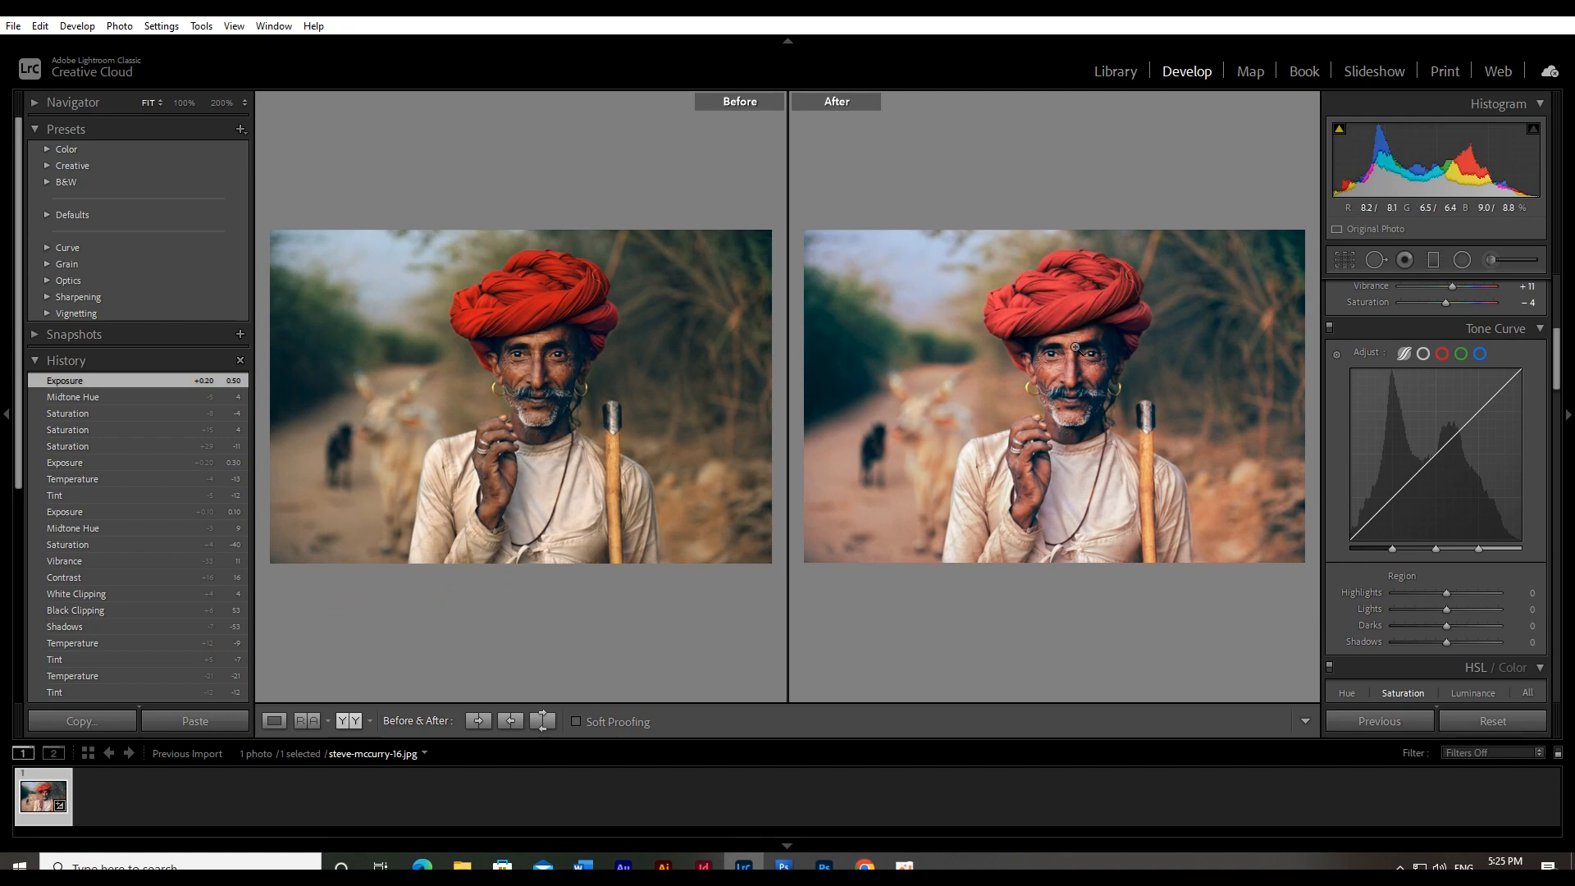
click(1075, 348)
scroll(1554, 457, up, 5)
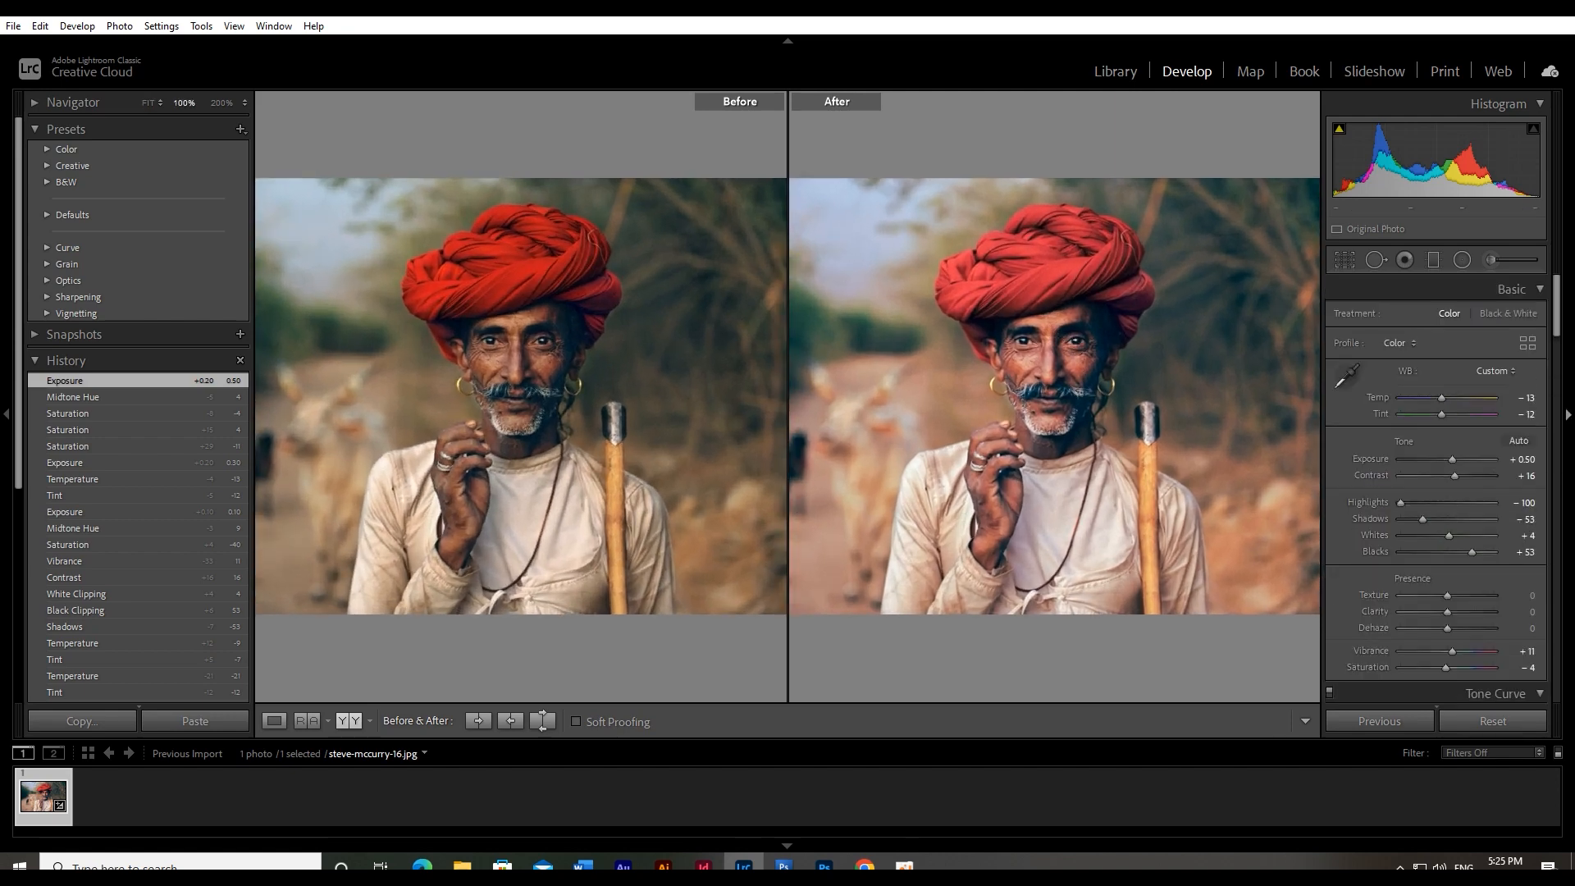
Try several white balance Temp values, settle on −15, and check the portrait
drag(1445, 397, 1434, 399)
click(1522, 398)
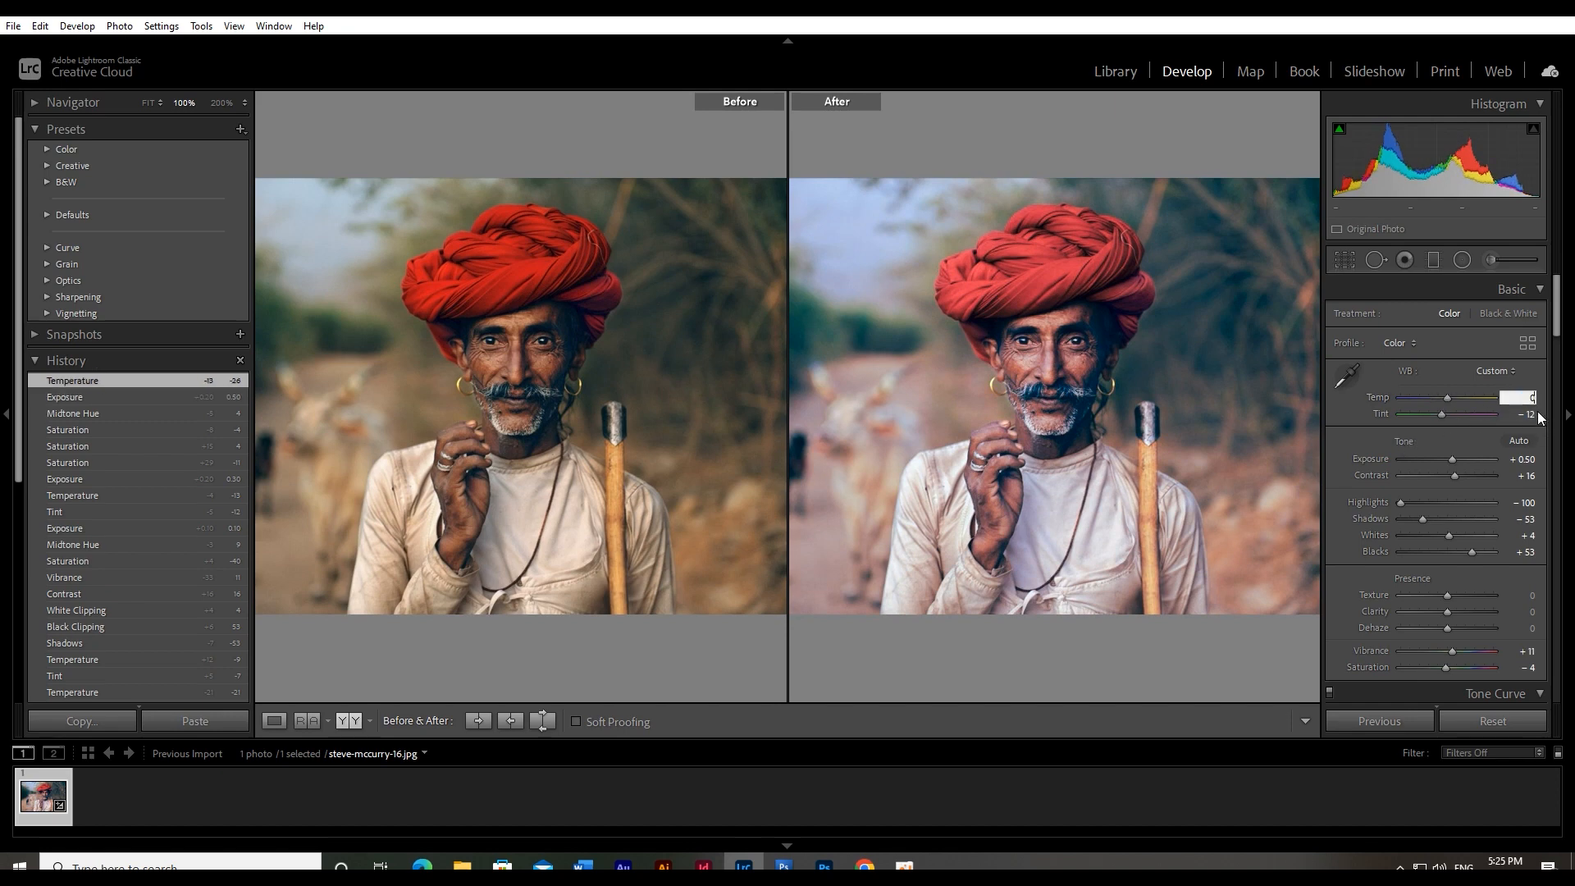
key(Down)
key(Down)
key(Down)
key(Down)
key(Down)
key(Down)
key(Down)
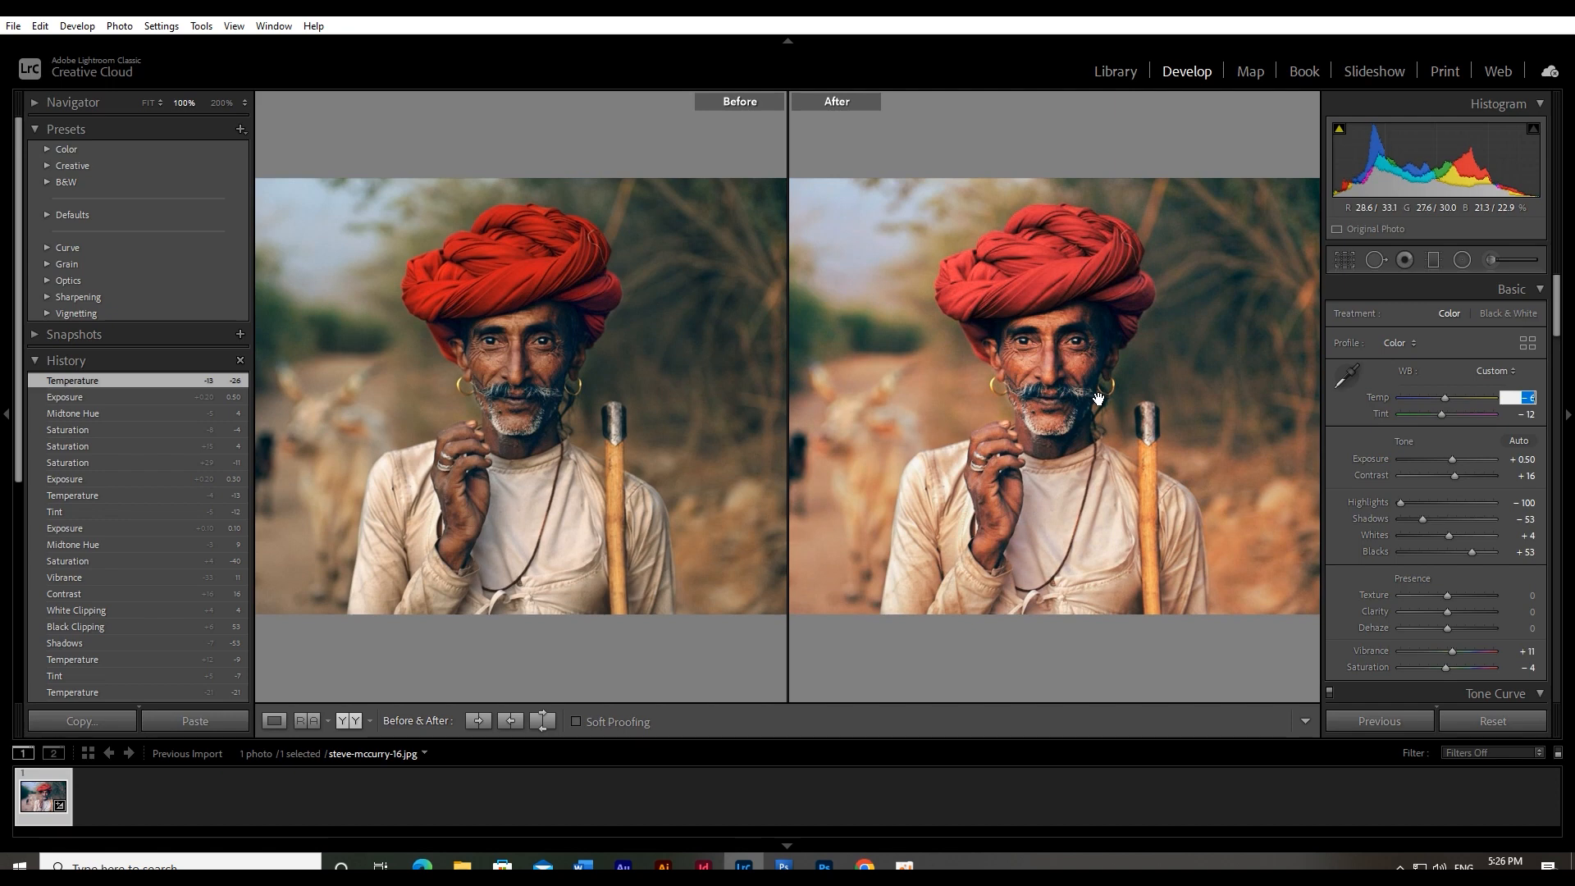
key(Down)
key(Down)
key(Down)
key(Down)
key(Down)
key(Down)
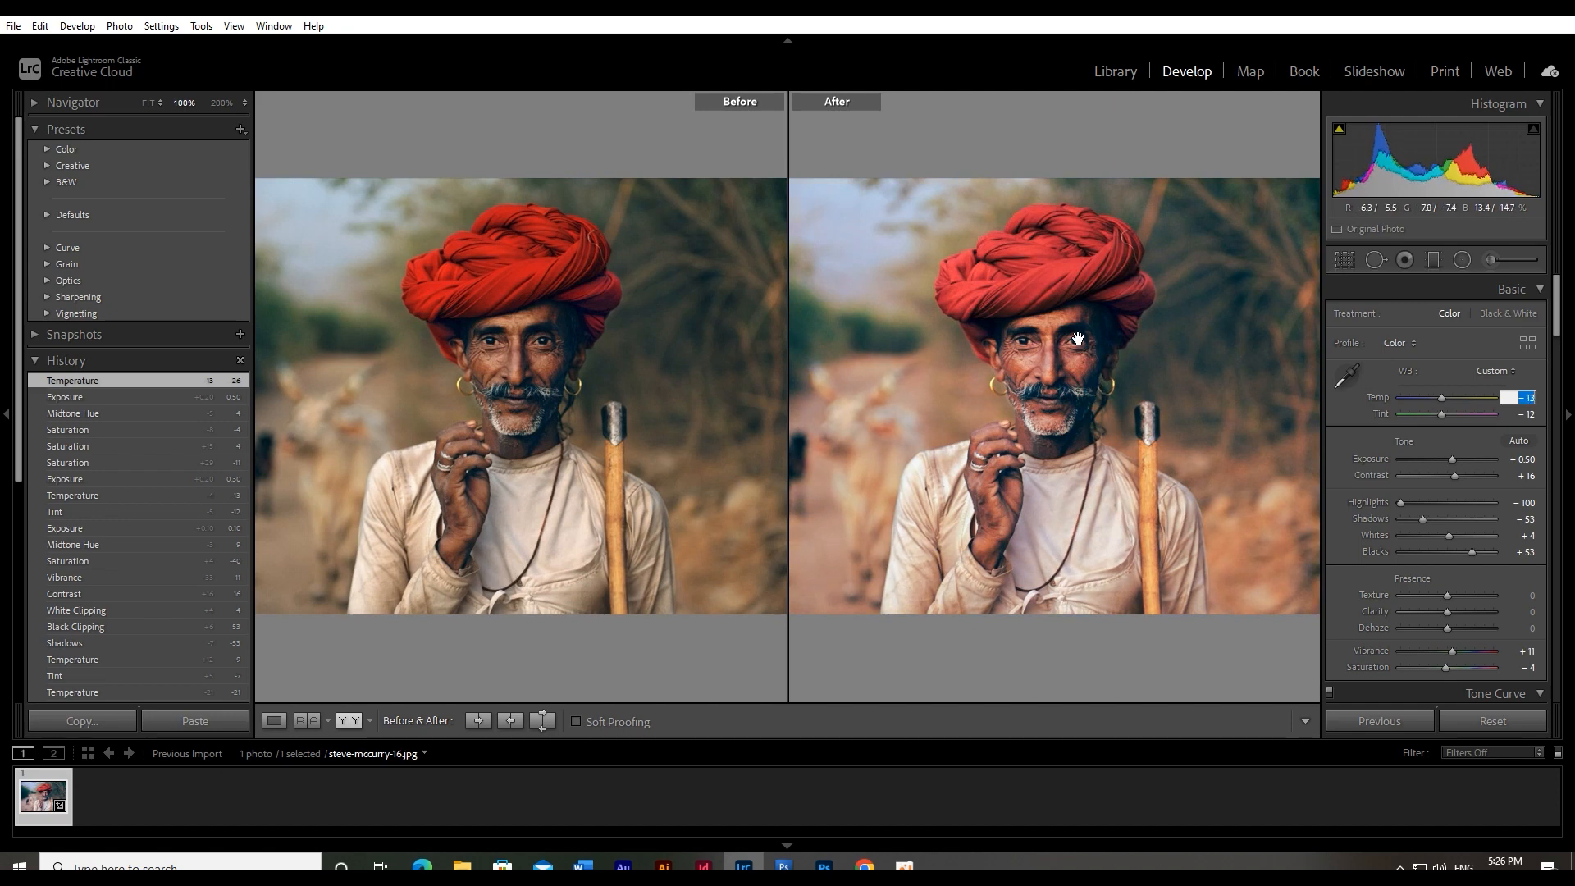
key(Return)
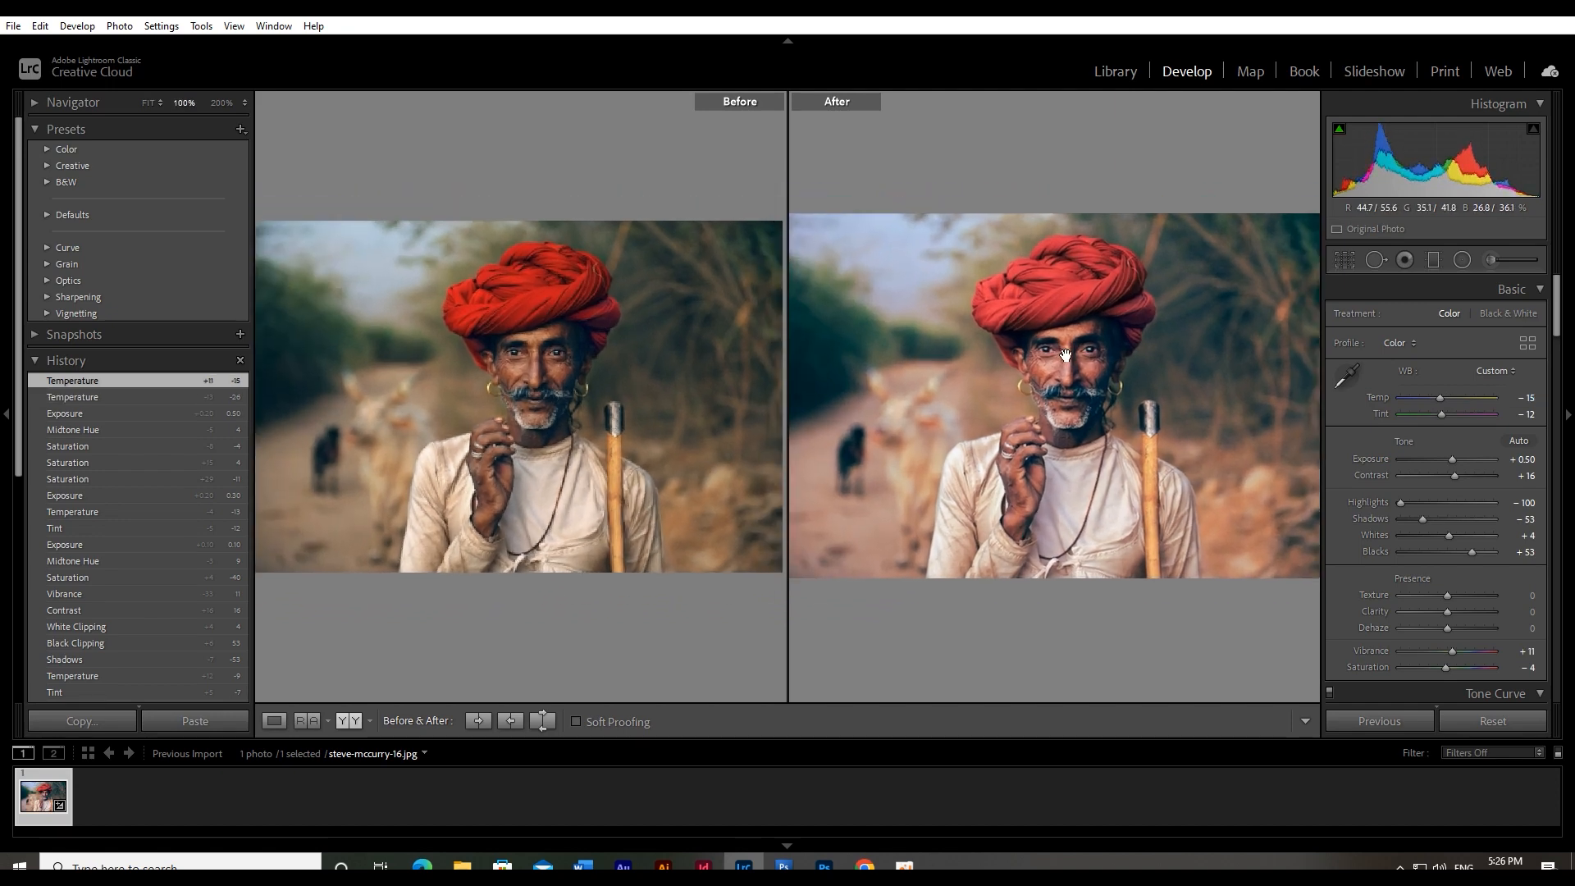
Set the Exposure to +0.60 and the Contrast to +15, and compare the face before and after up close
click(1536, 461)
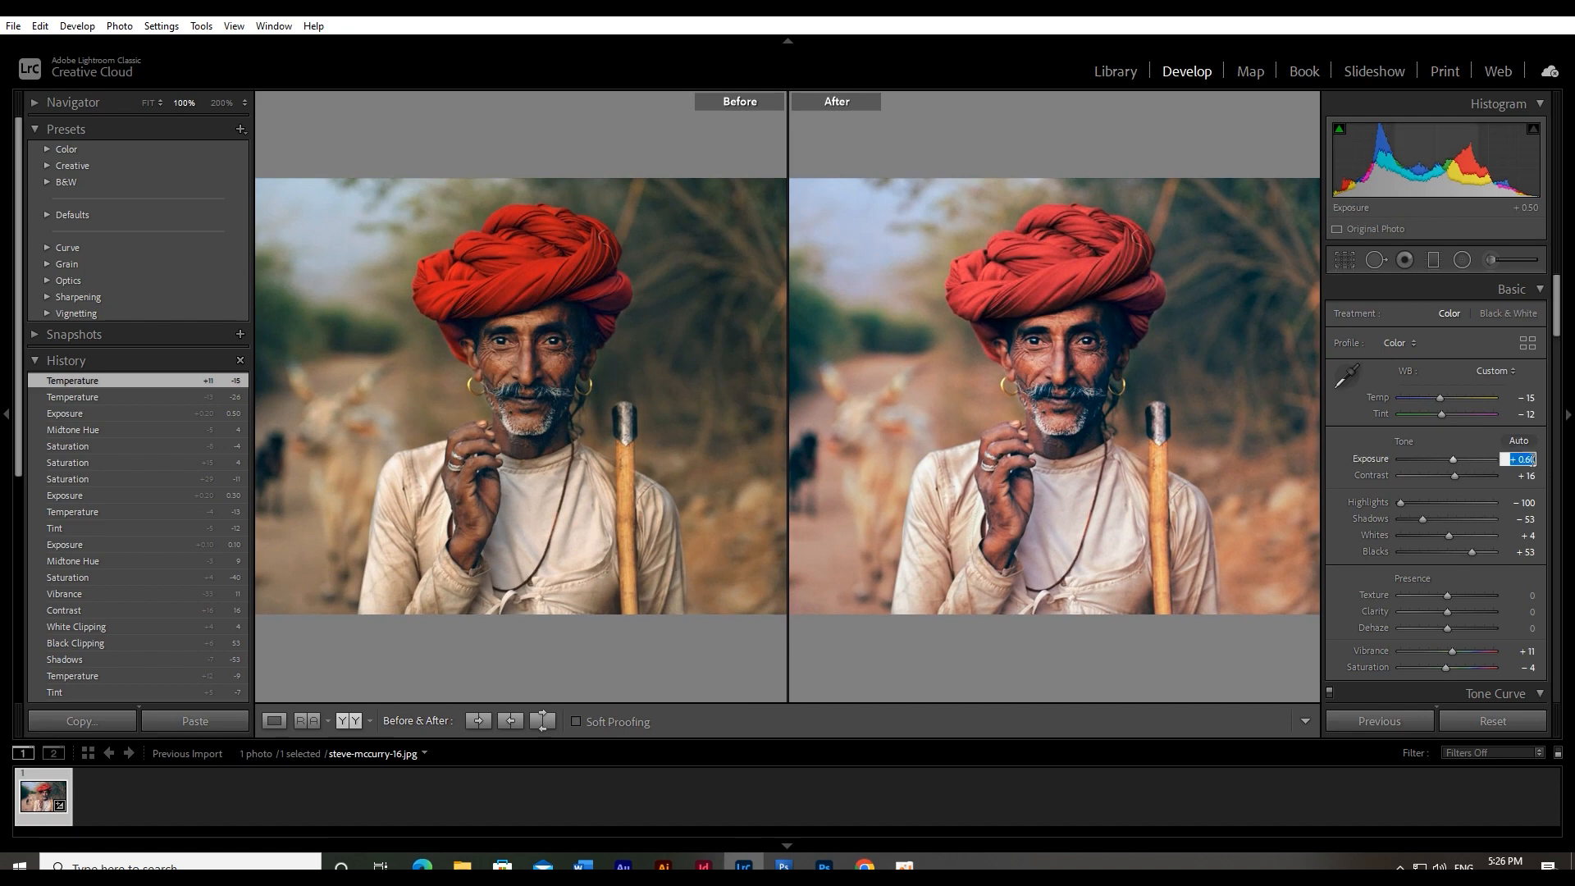
key(Up)
click(1537, 475)
key(Down)
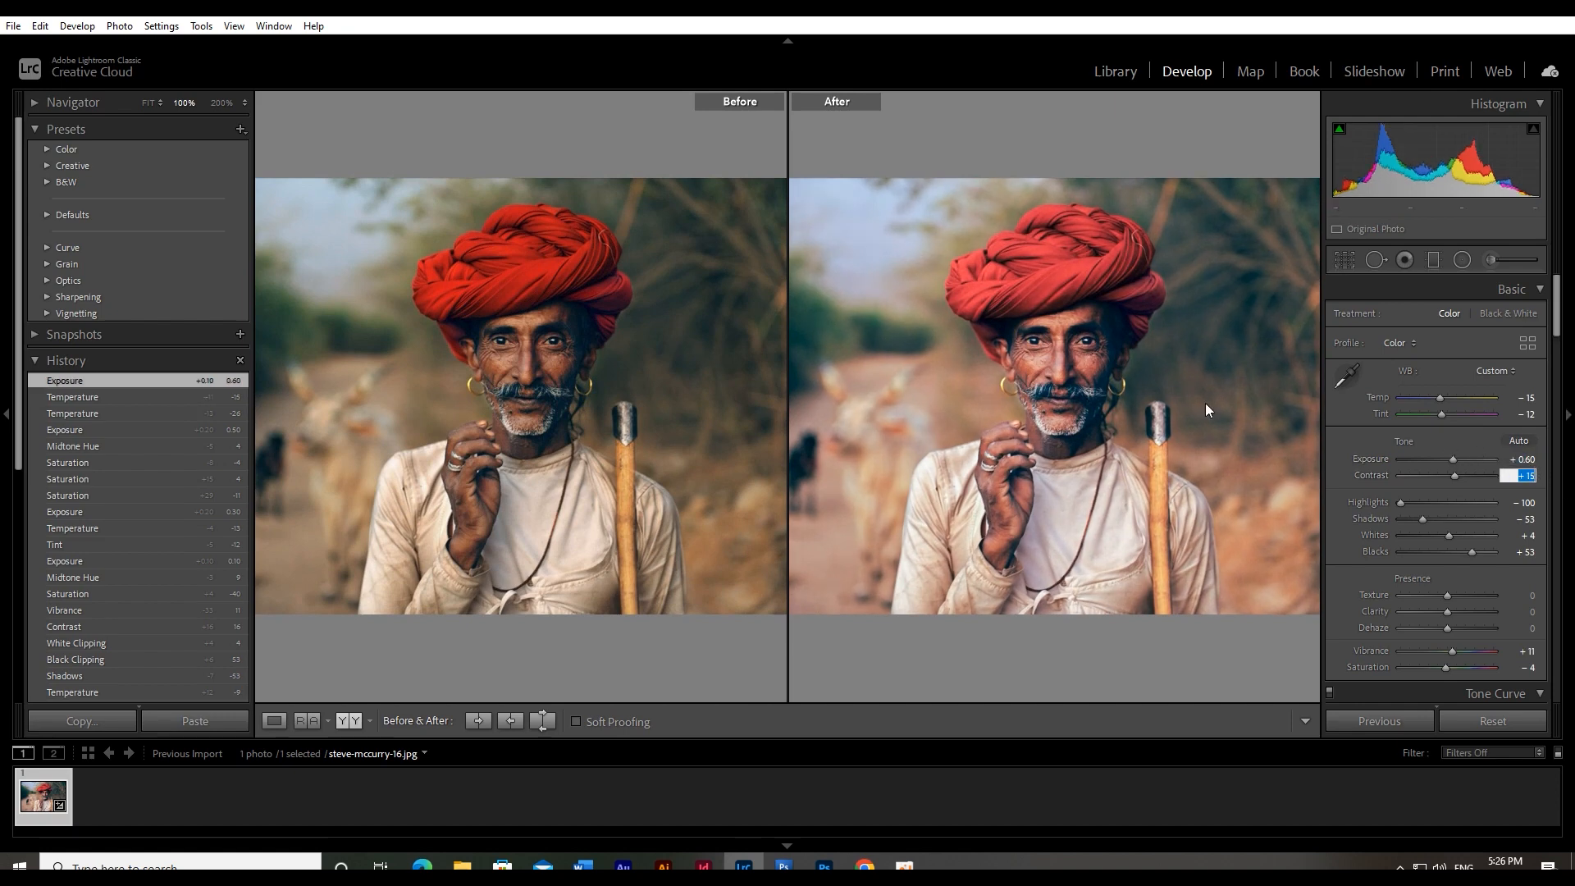
click(1093, 371)
click(1094, 369)
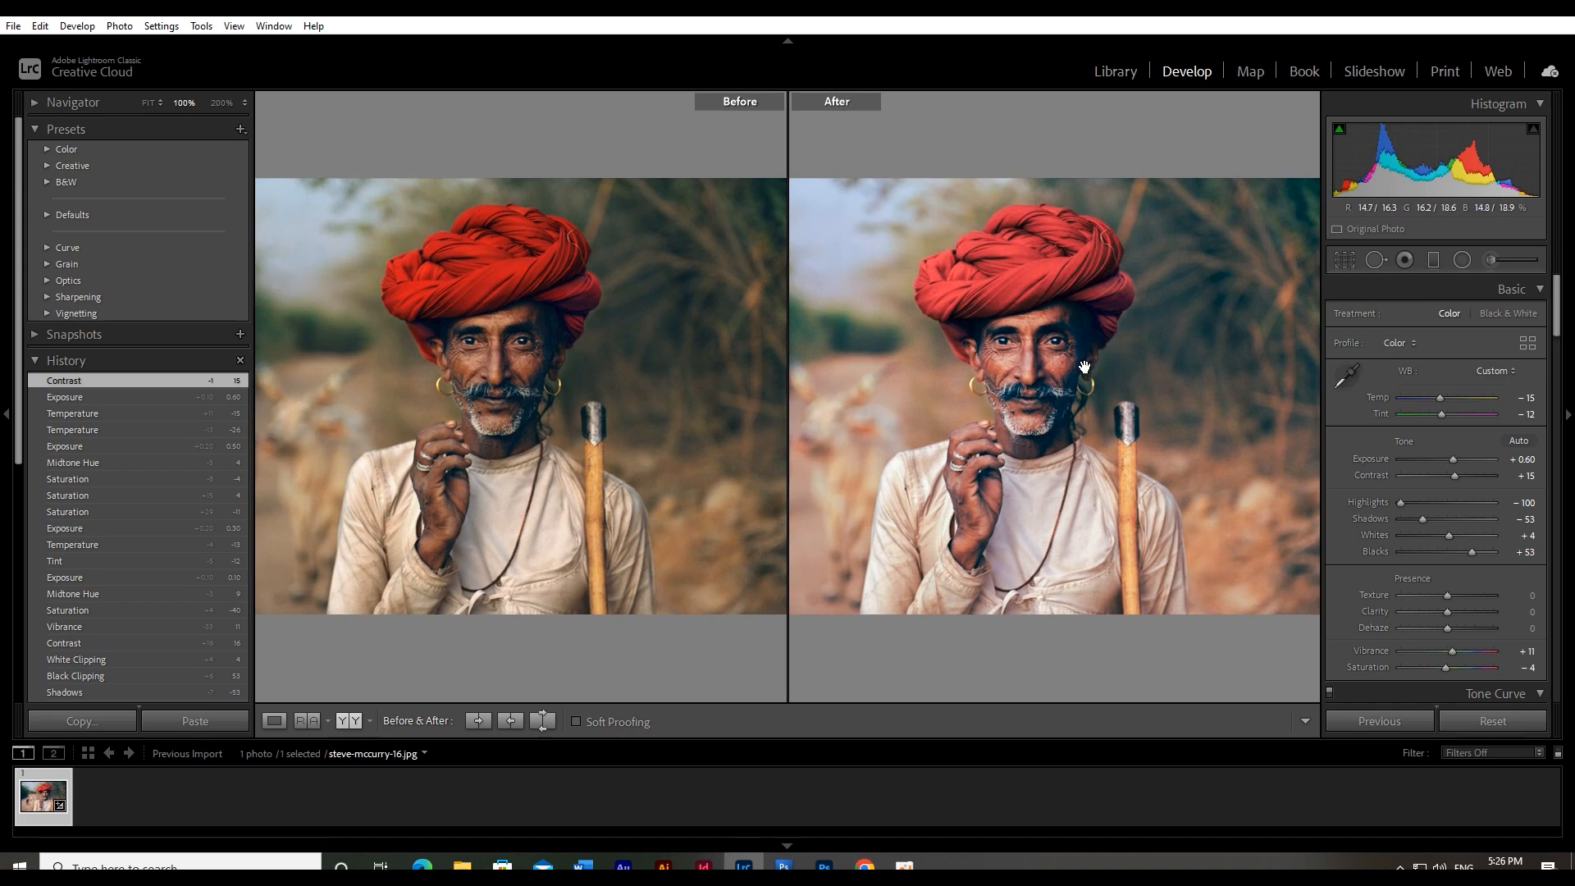
drag(1078, 366, 1105, 328)
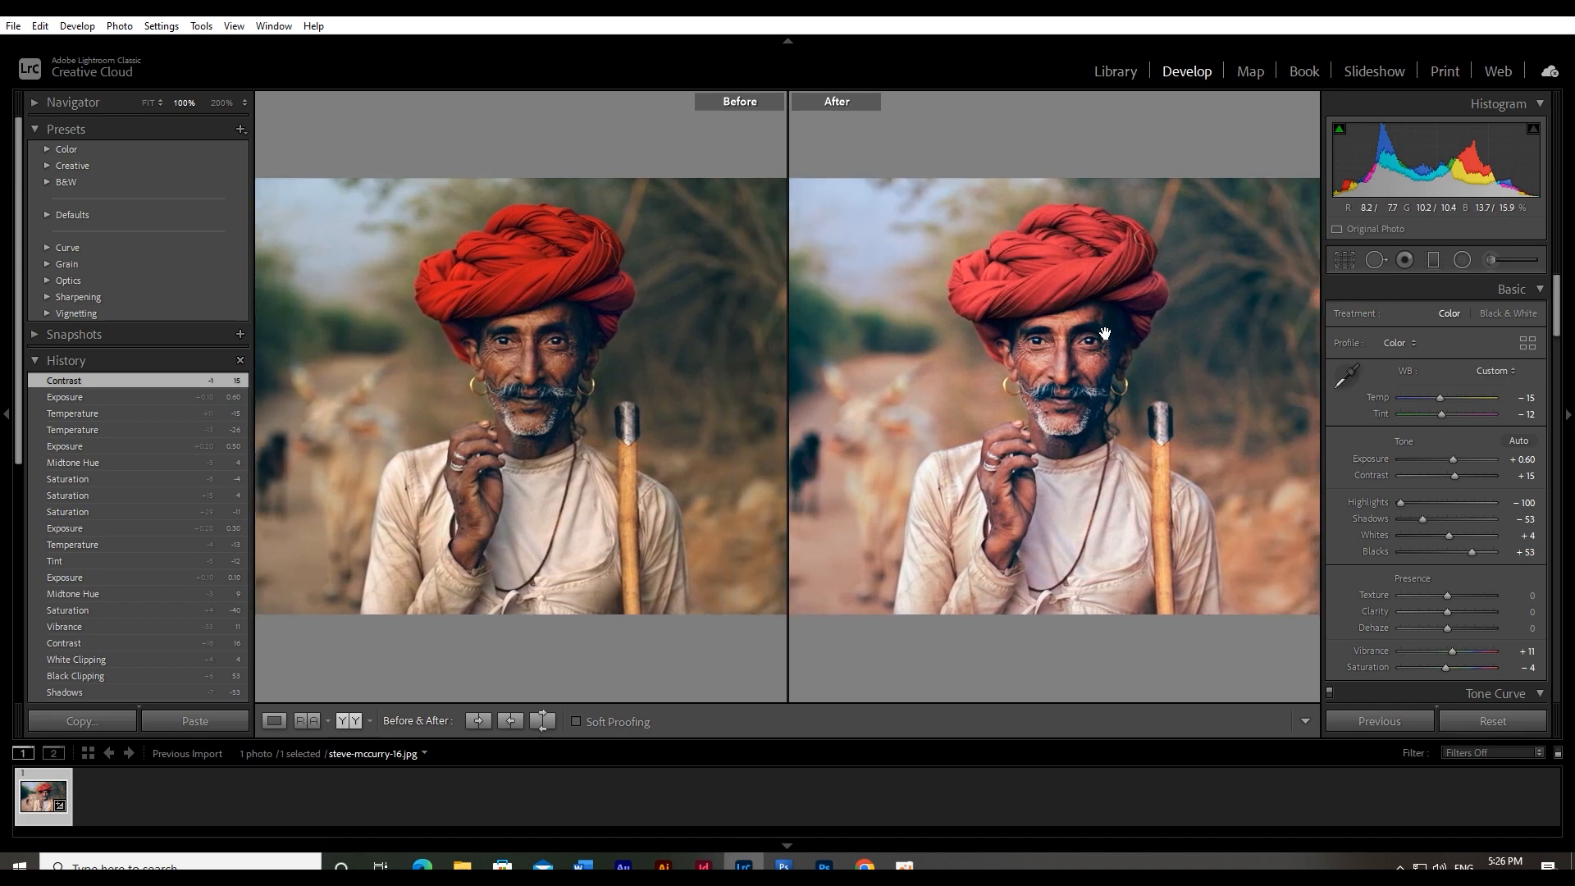
click(1108, 339)
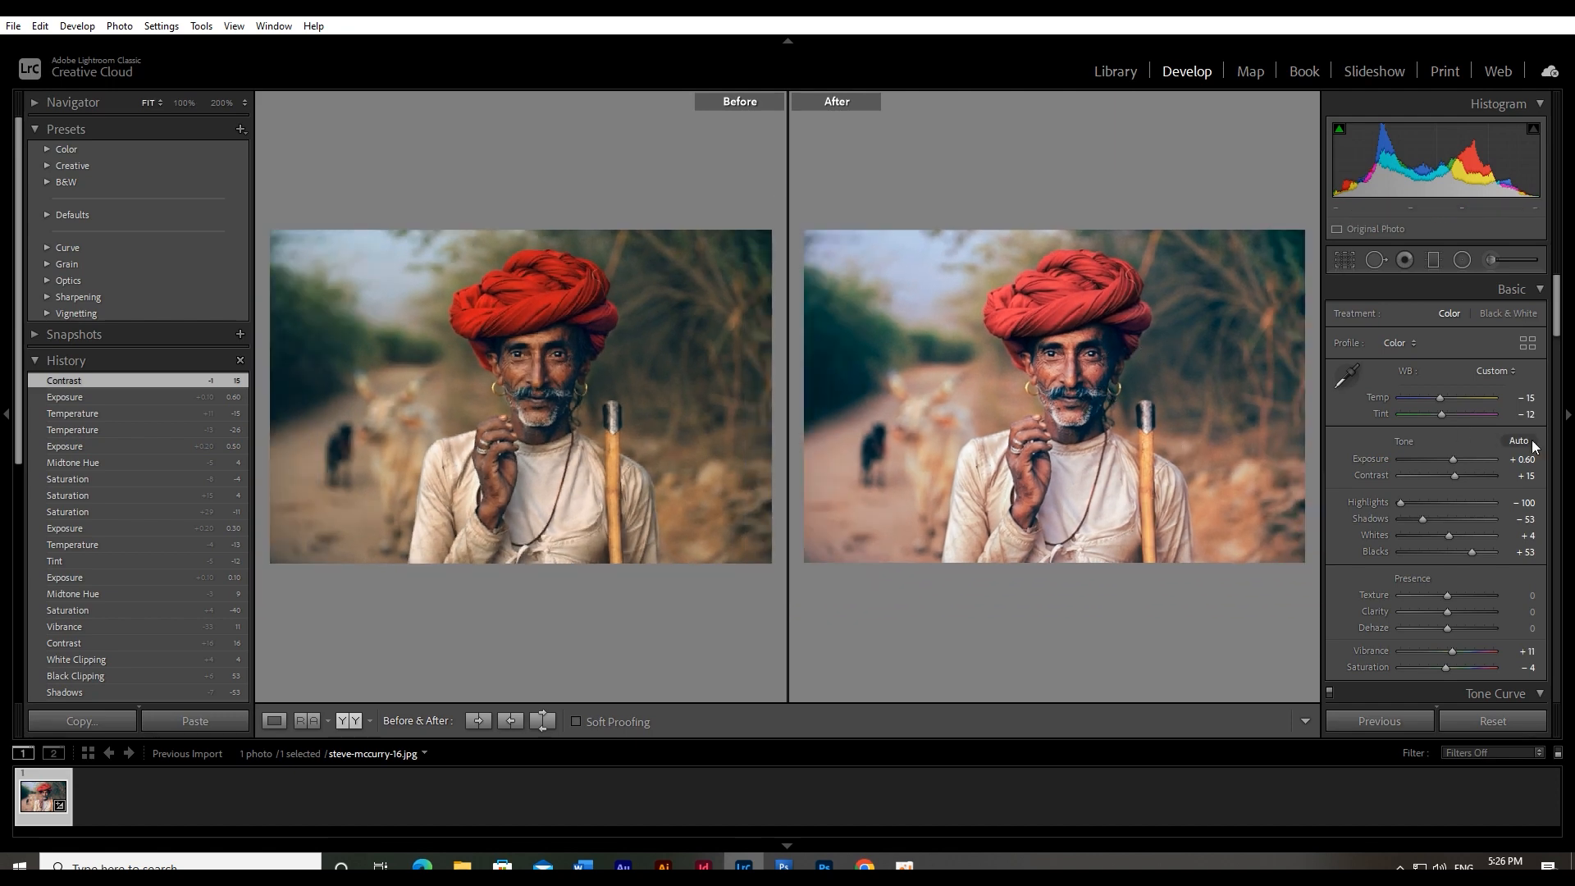
Shift the color-grading midtones hue toward yellow, first to 58 and back to 53, checking the face
scroll(1480, 518, down, 5)
scroll(1484, 519, down, 8)
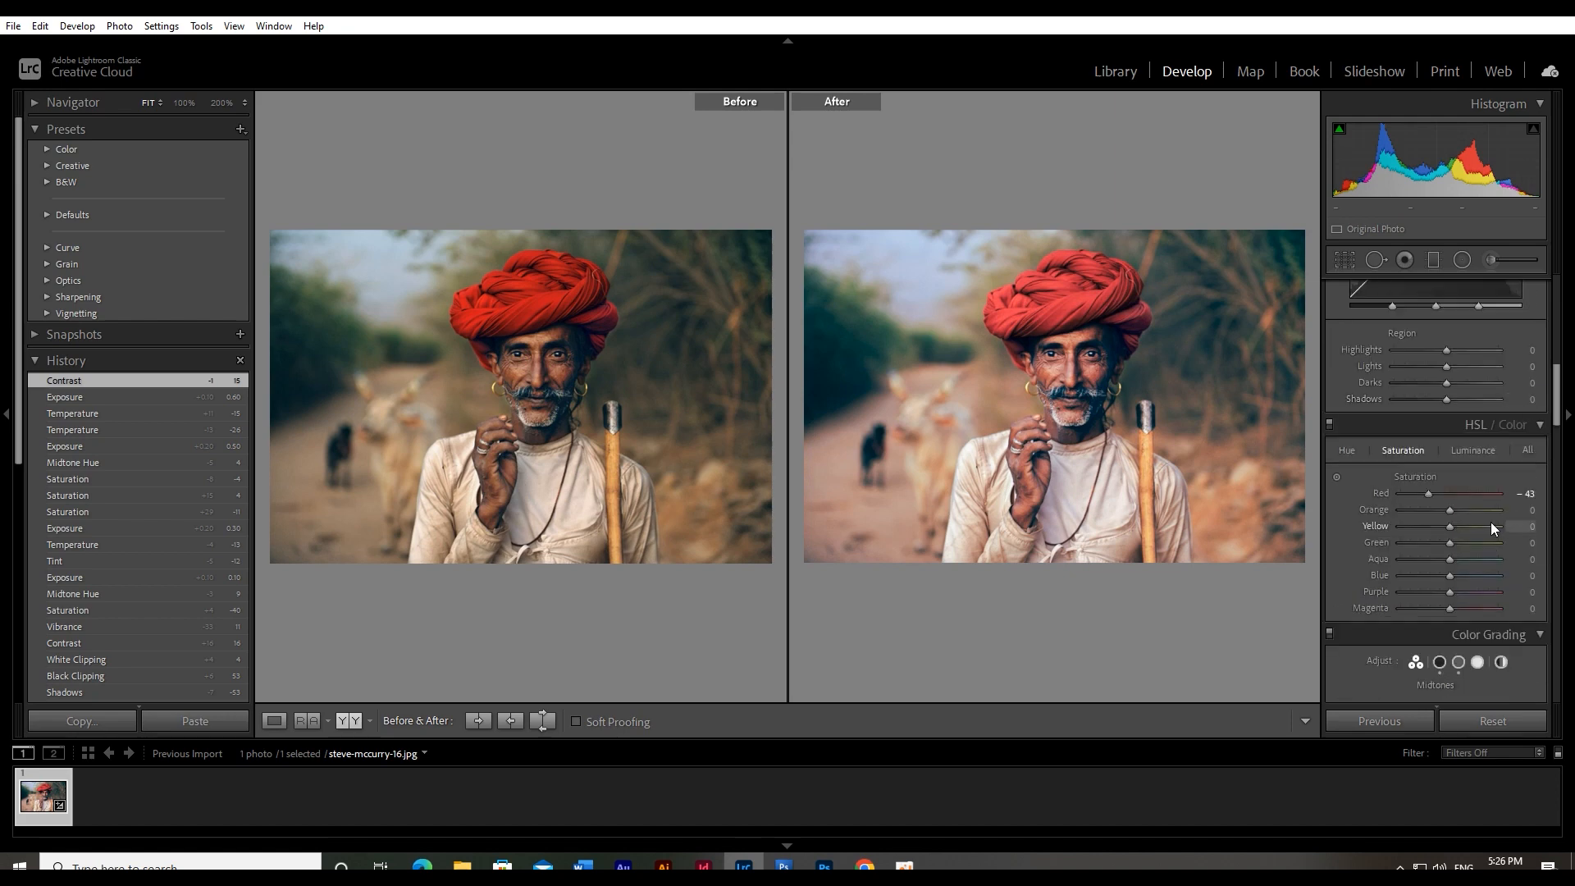
mouse_move(1478, 373)
mouse_down()
mouse_move(1454, 337)
mouse_move(1423, 339)
mouse_move(1401, 356)
mouse_move(1397, 395)
mouse_move(1453, 414)
mouse_move(1474, 397)
mouse_move(1468, 356)
mouse_up()
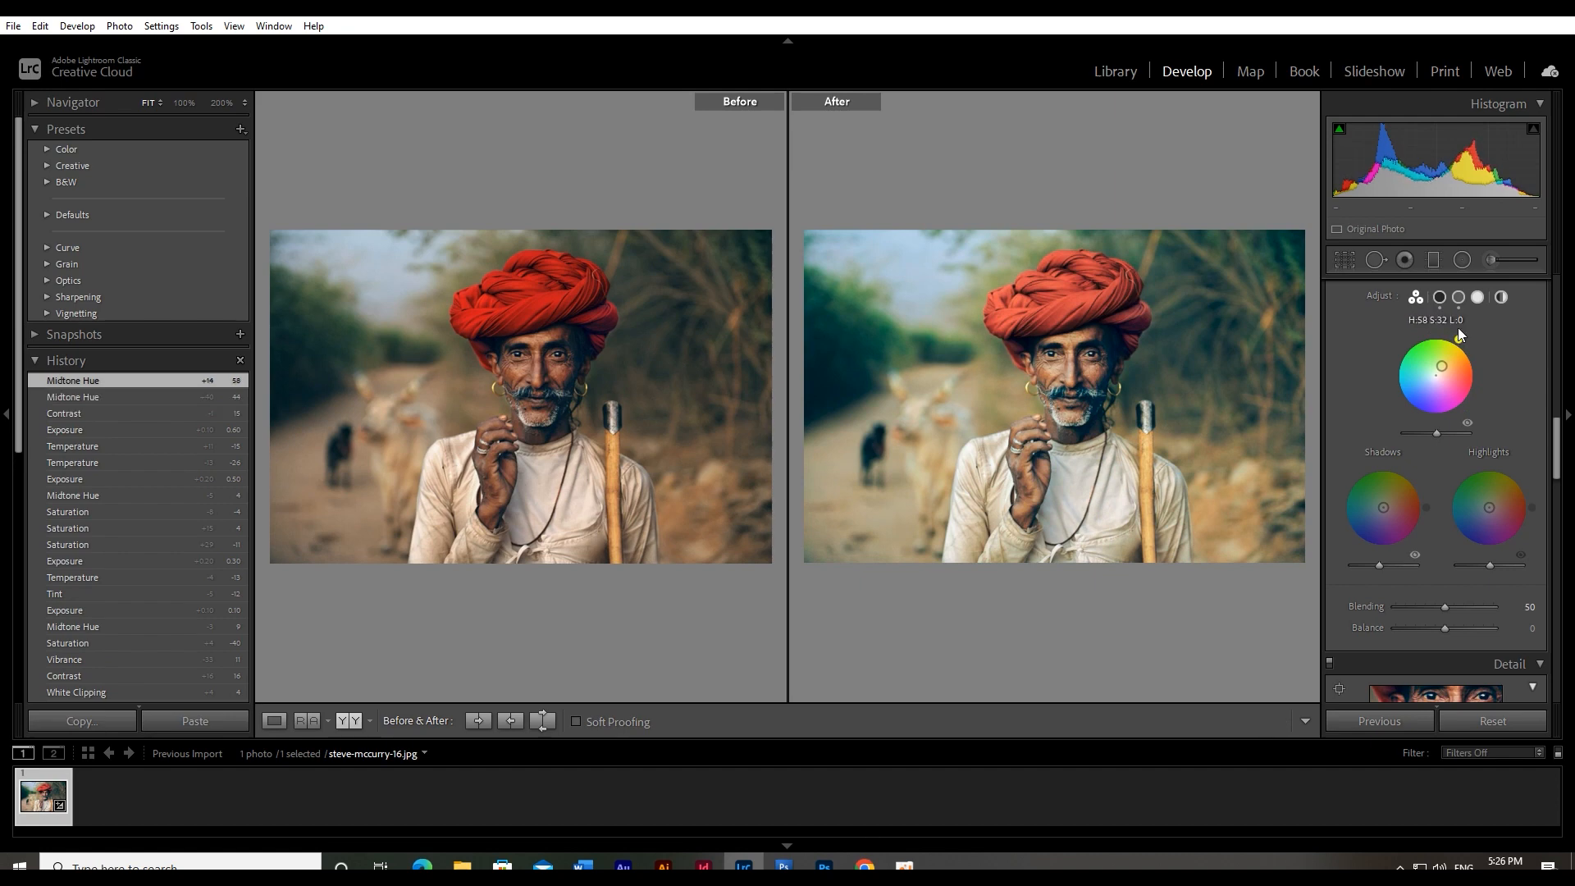
click(1089, 383)
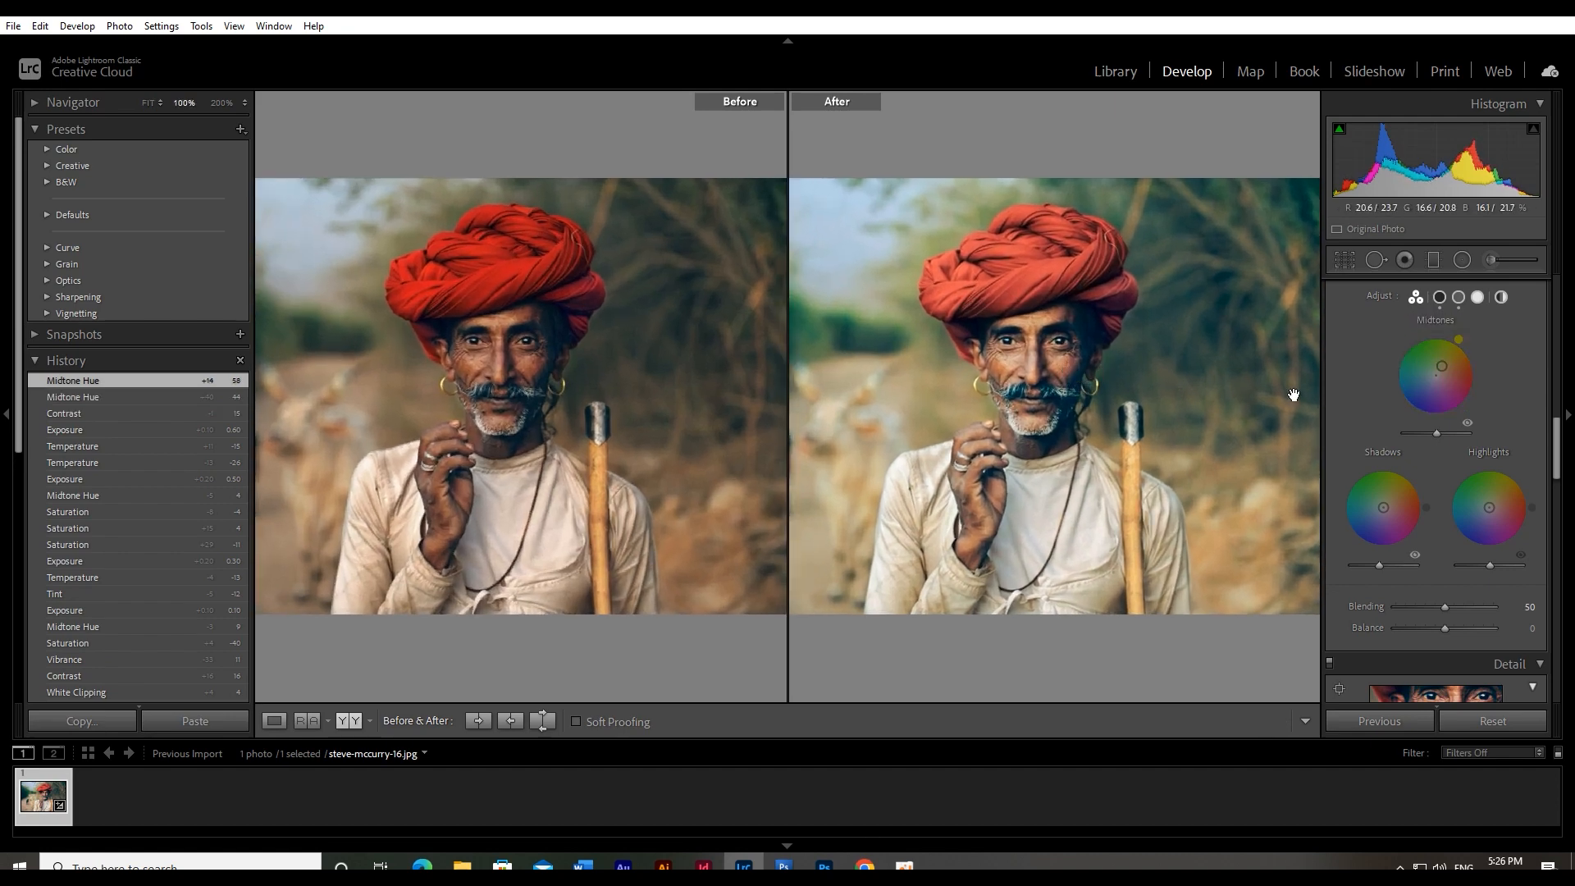
drag(1460, 351, 1464, 362)
Lower the Shadows to −75 and the overall Saturation to −53, inspecting the face between the two changes
scroll(1464, 362, up, 5)
scroll(1460, 448, up, 5)
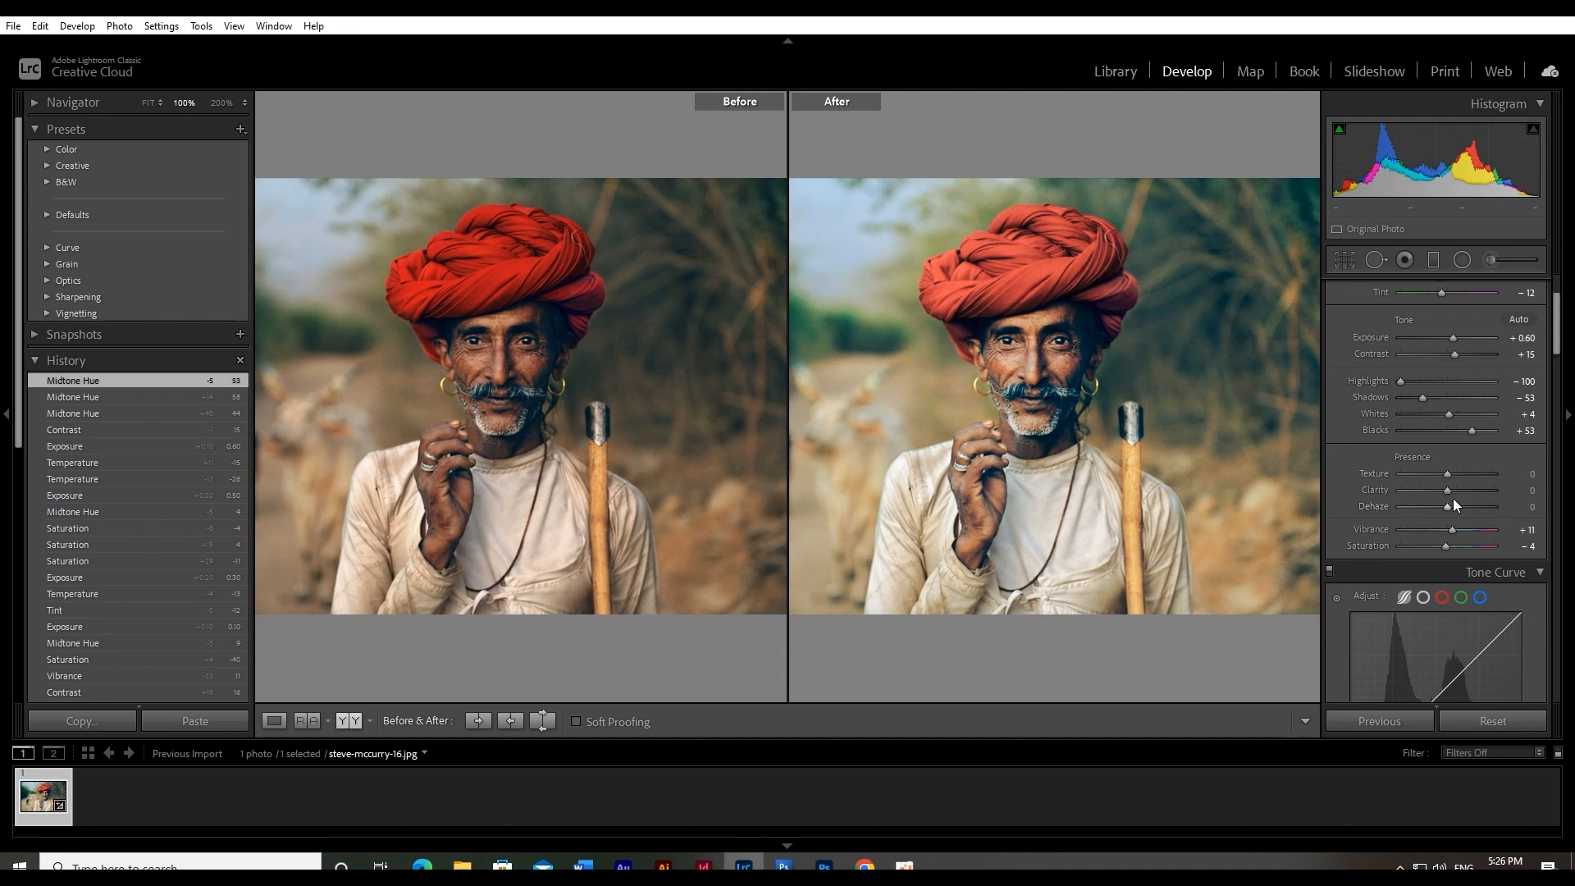
drag(1421, 397, 1410, 396)
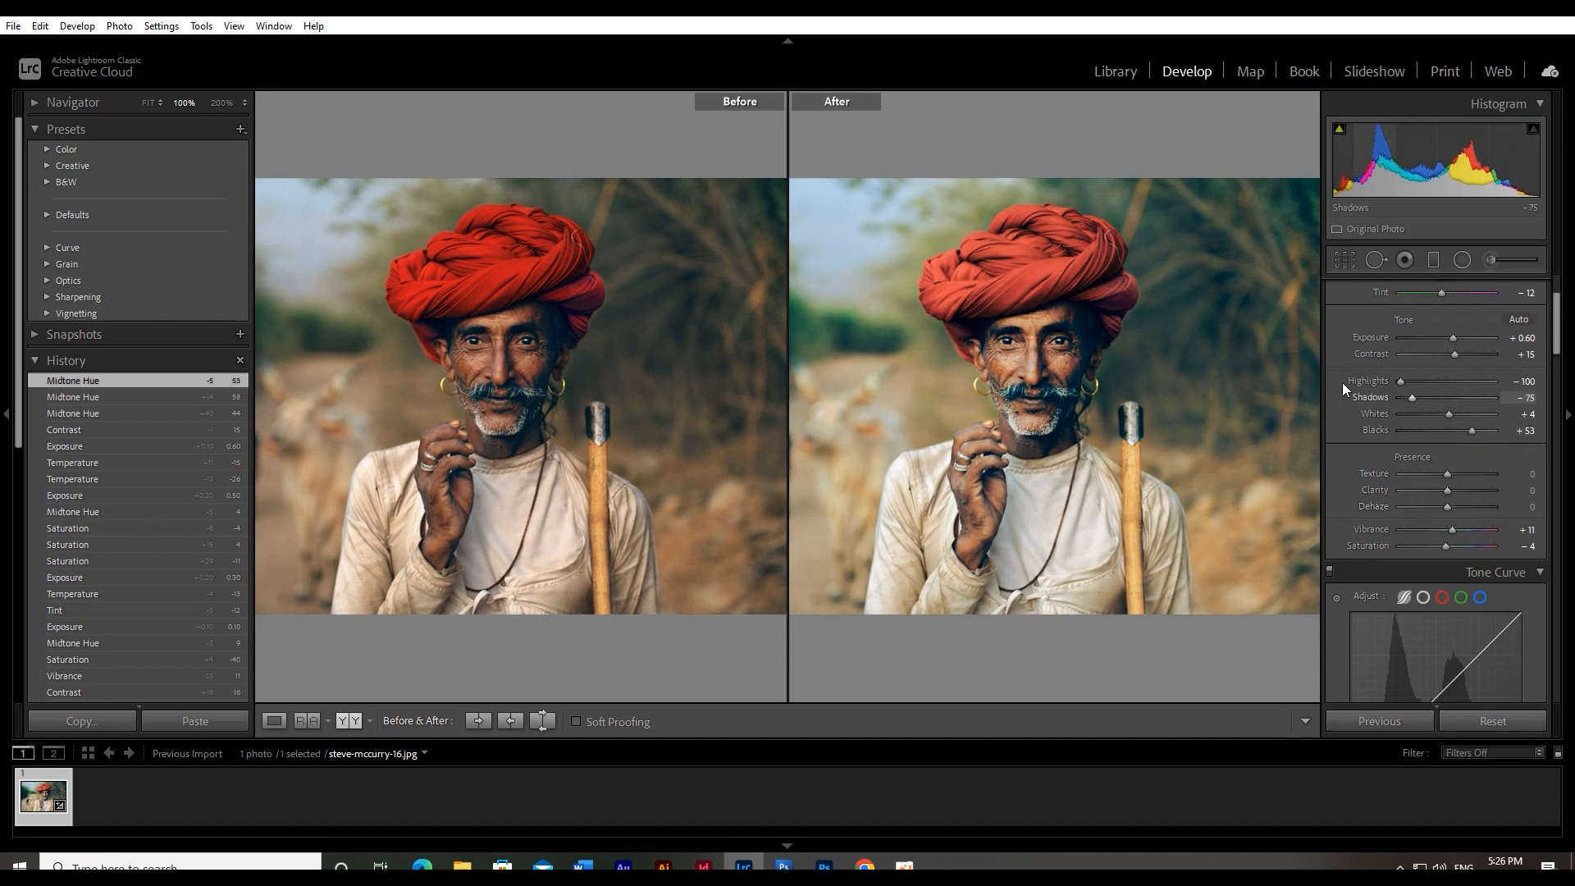
click(1066, 348)
click(1093, 347)
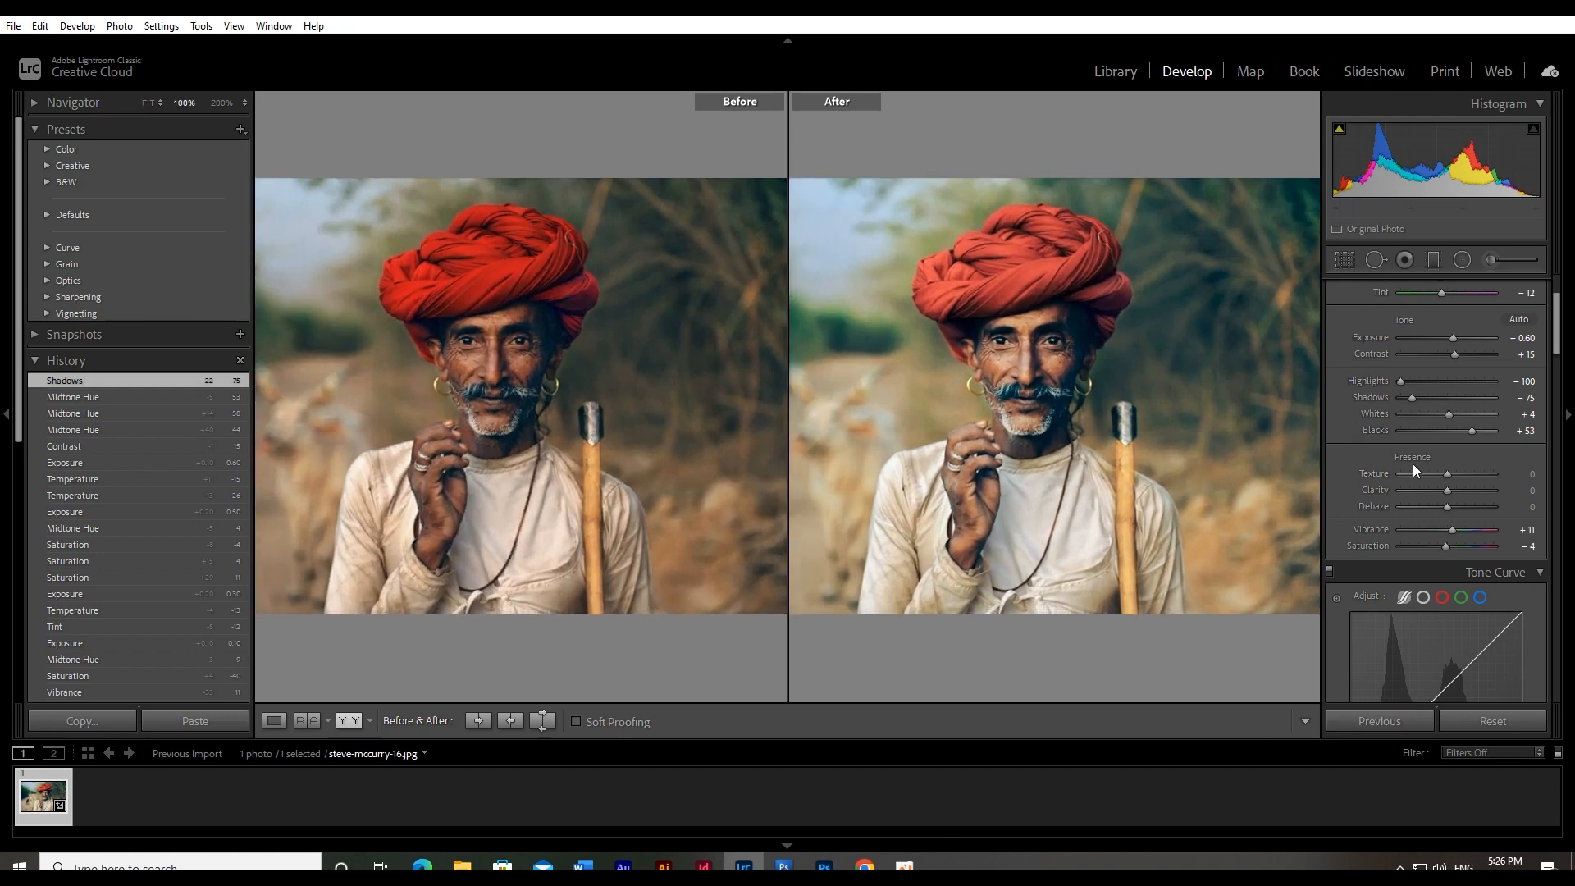
scroll(1395, 443, down, 3)
drag(1448, 426, 1421, 424)
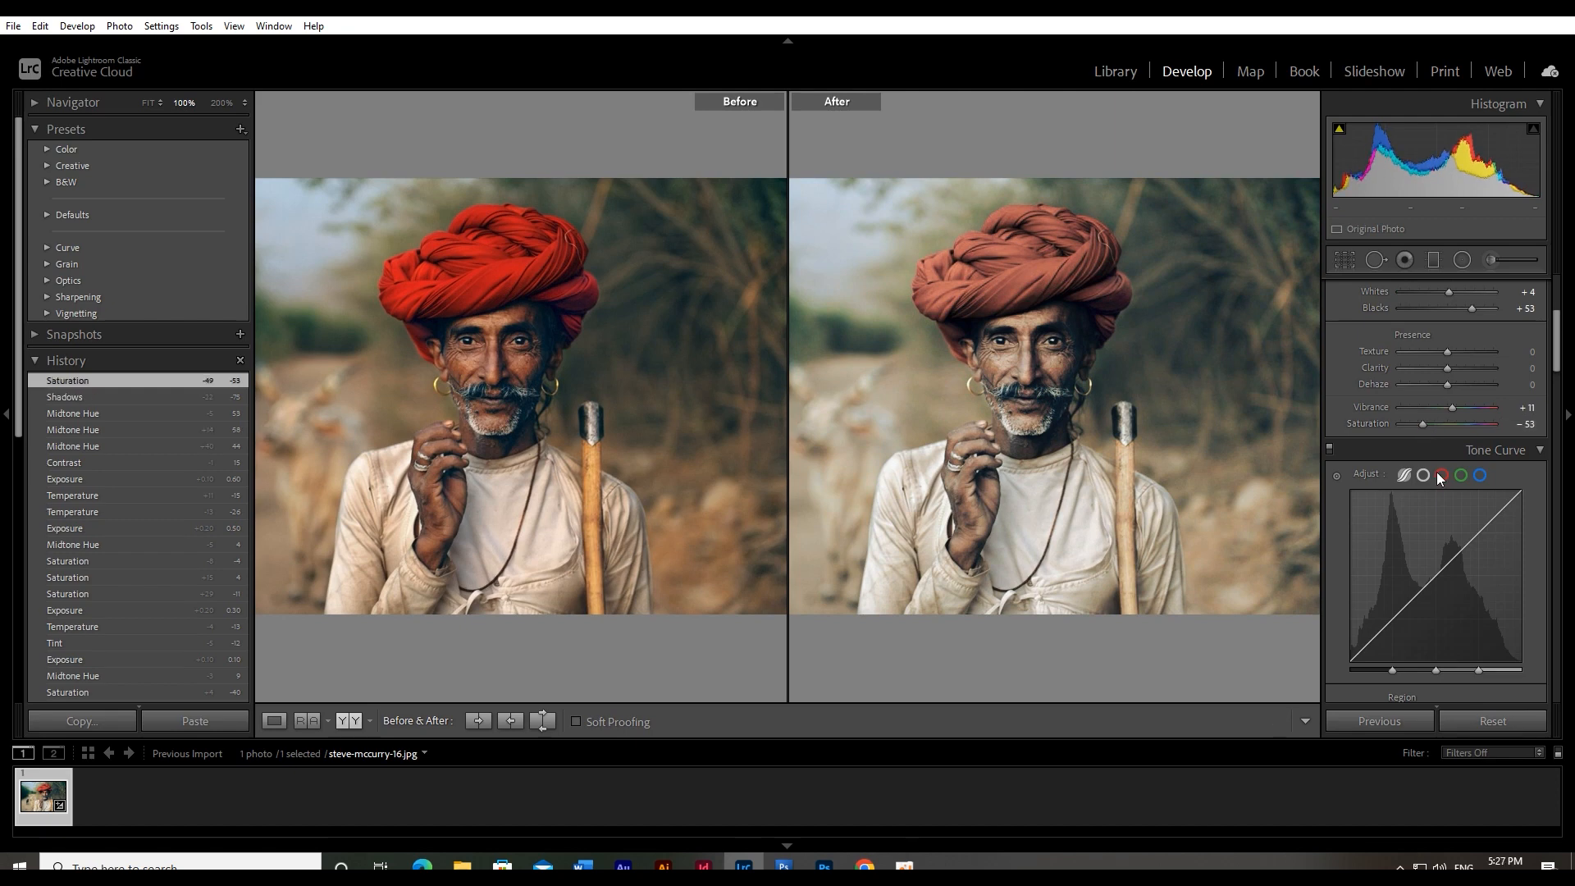
Shift the color-grading midtones hue back toward red to 11, comparing the portrait at different magnifications
scroll(1458, 511, down, 10)
drag(1460, 351, 1474, 359)
click(1045, 345)
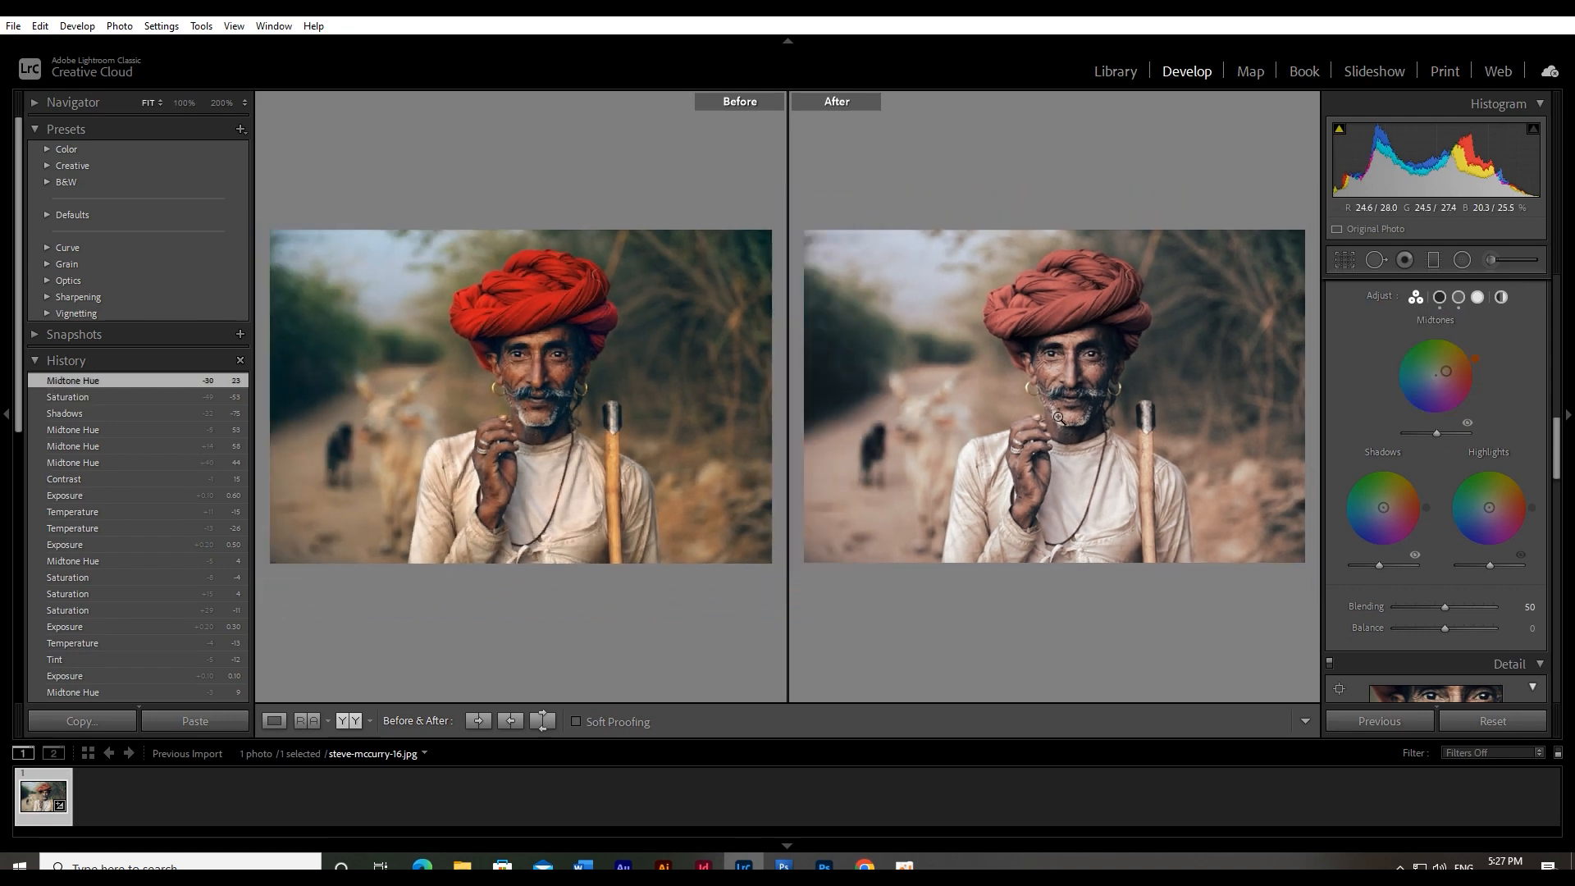
click(1066, 366)
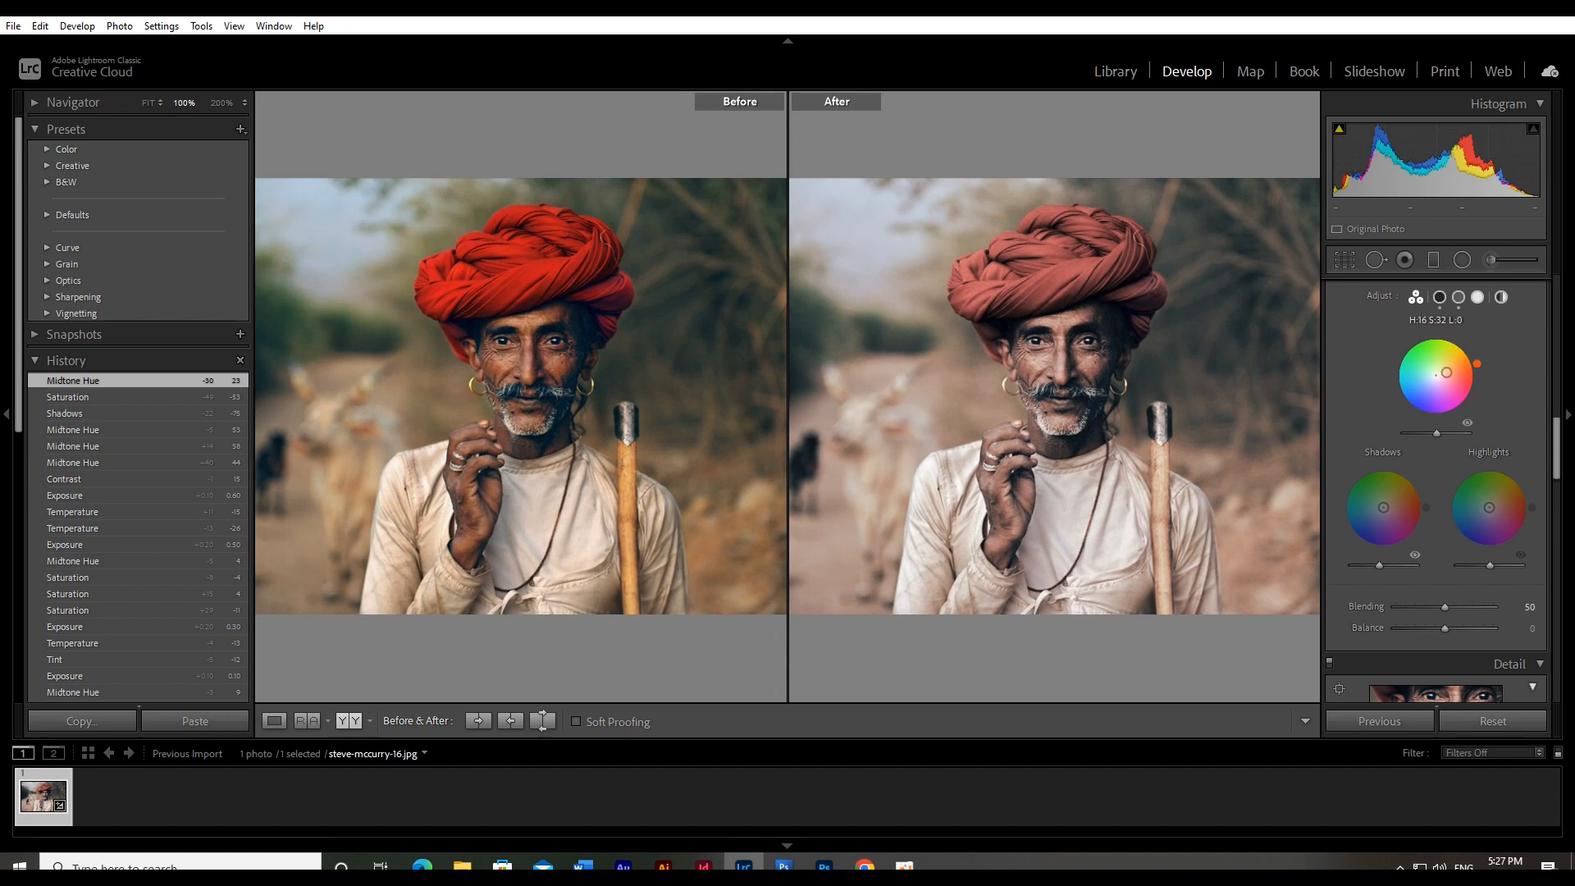
drag(1478, 368, 1478, 368)
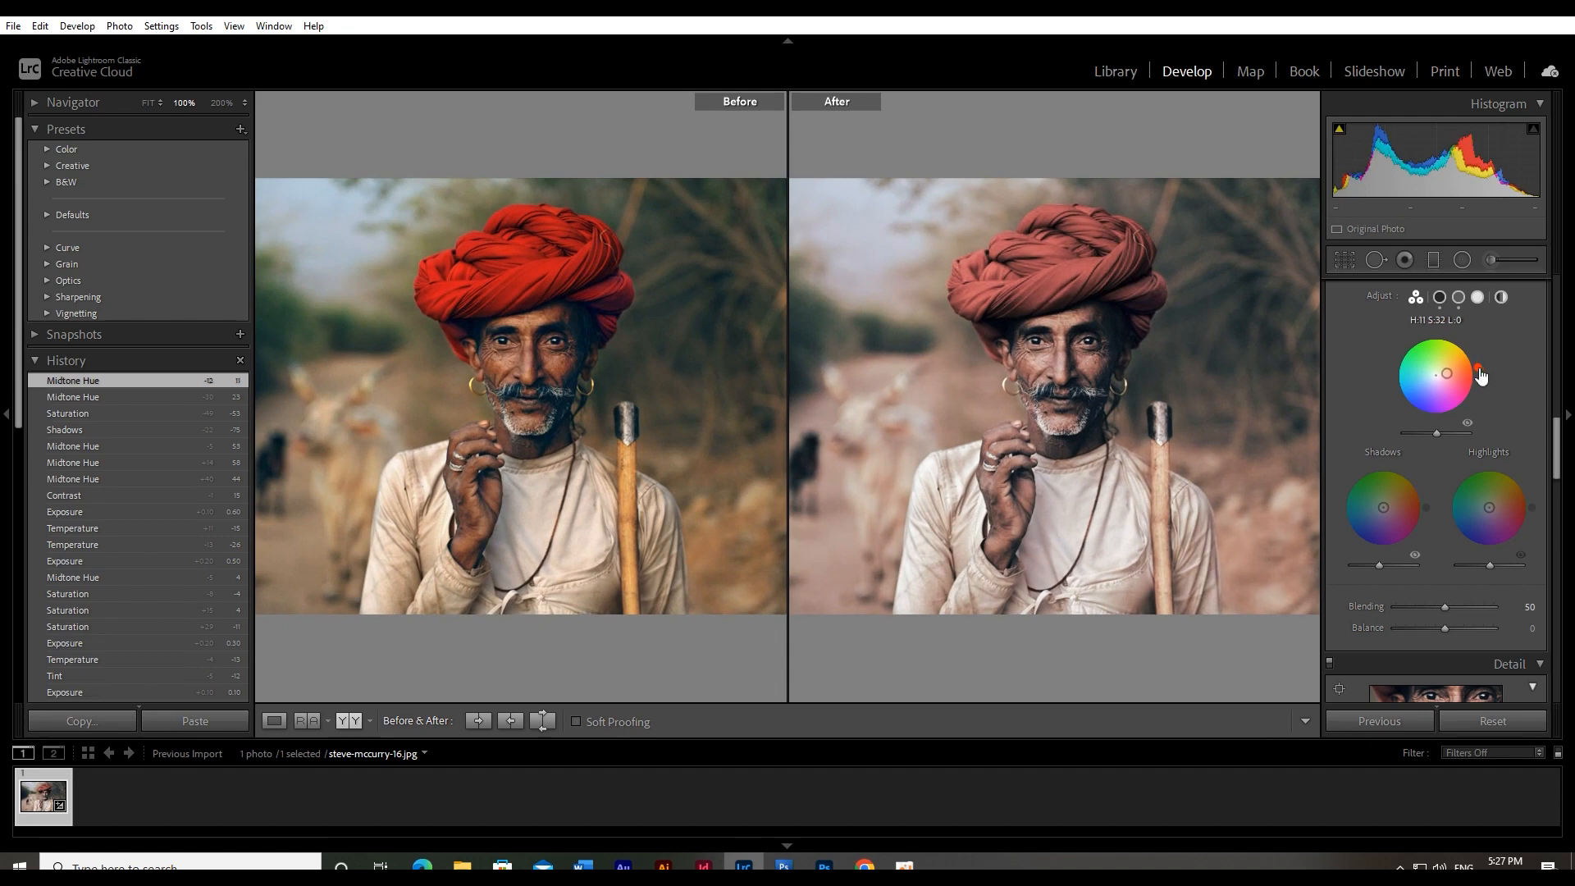
click(1111, 339)
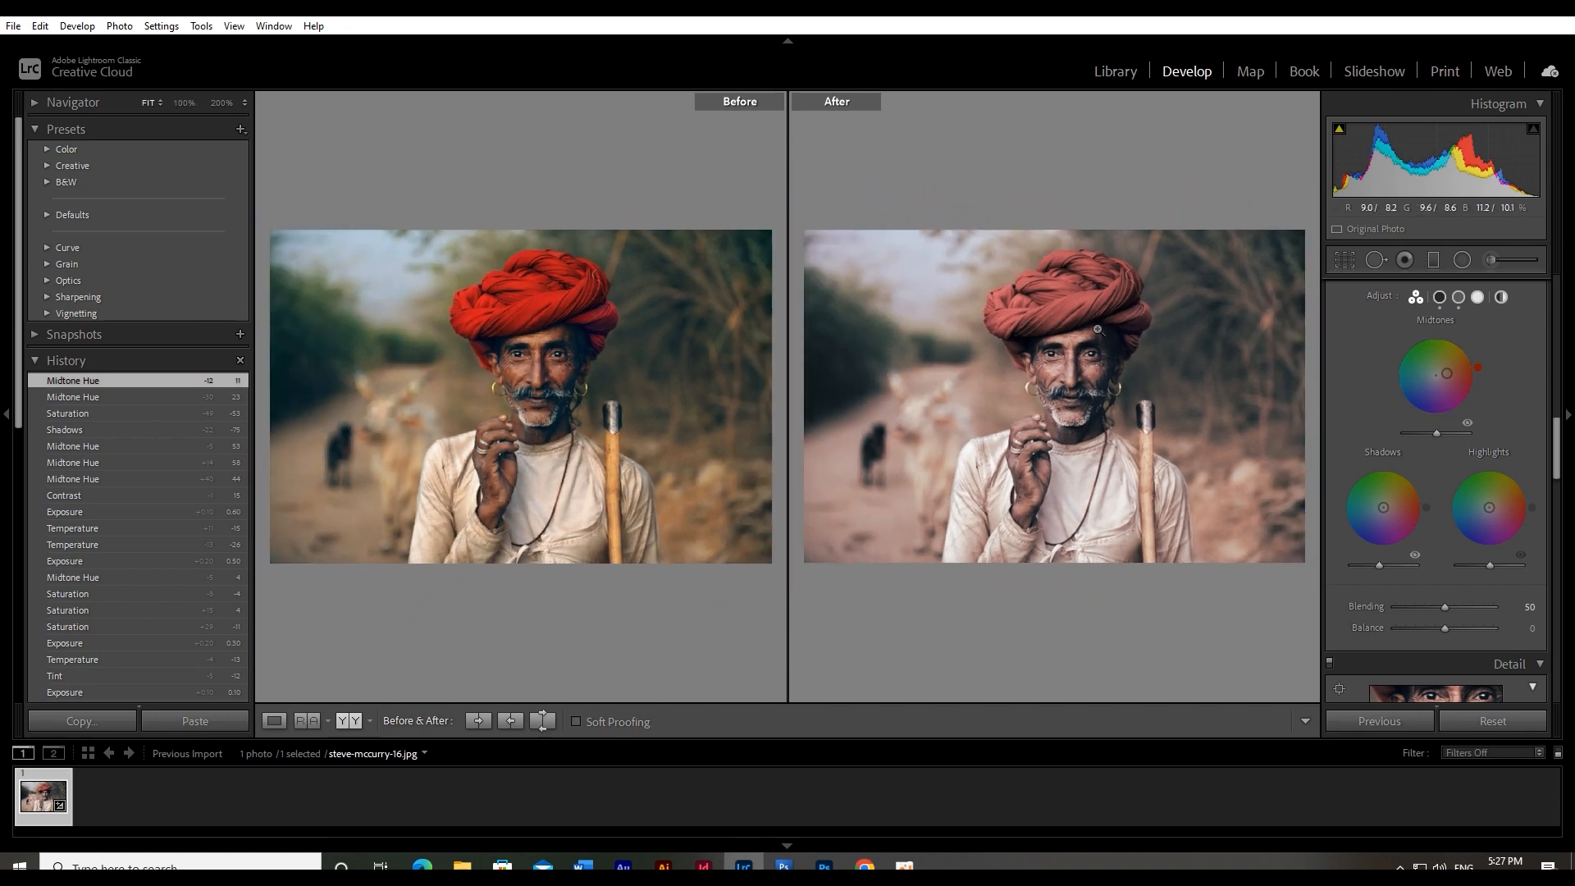
click(1096, 338)
click(1096, 338)
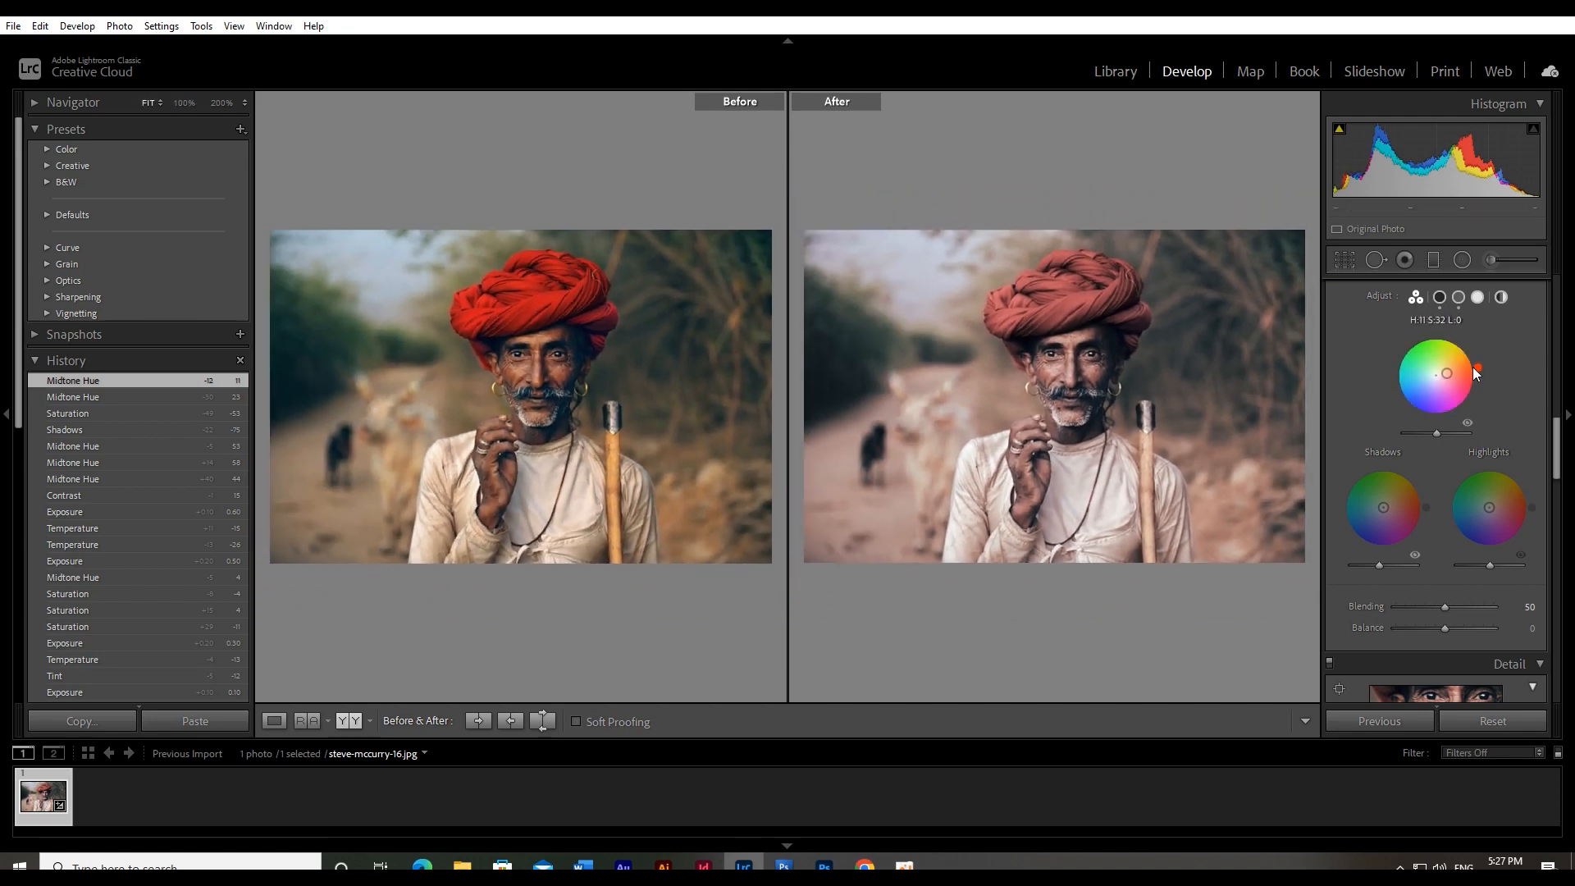
Open the overall Vibrance and Saturation values for editing
scroll(1483, 348, up, 3)
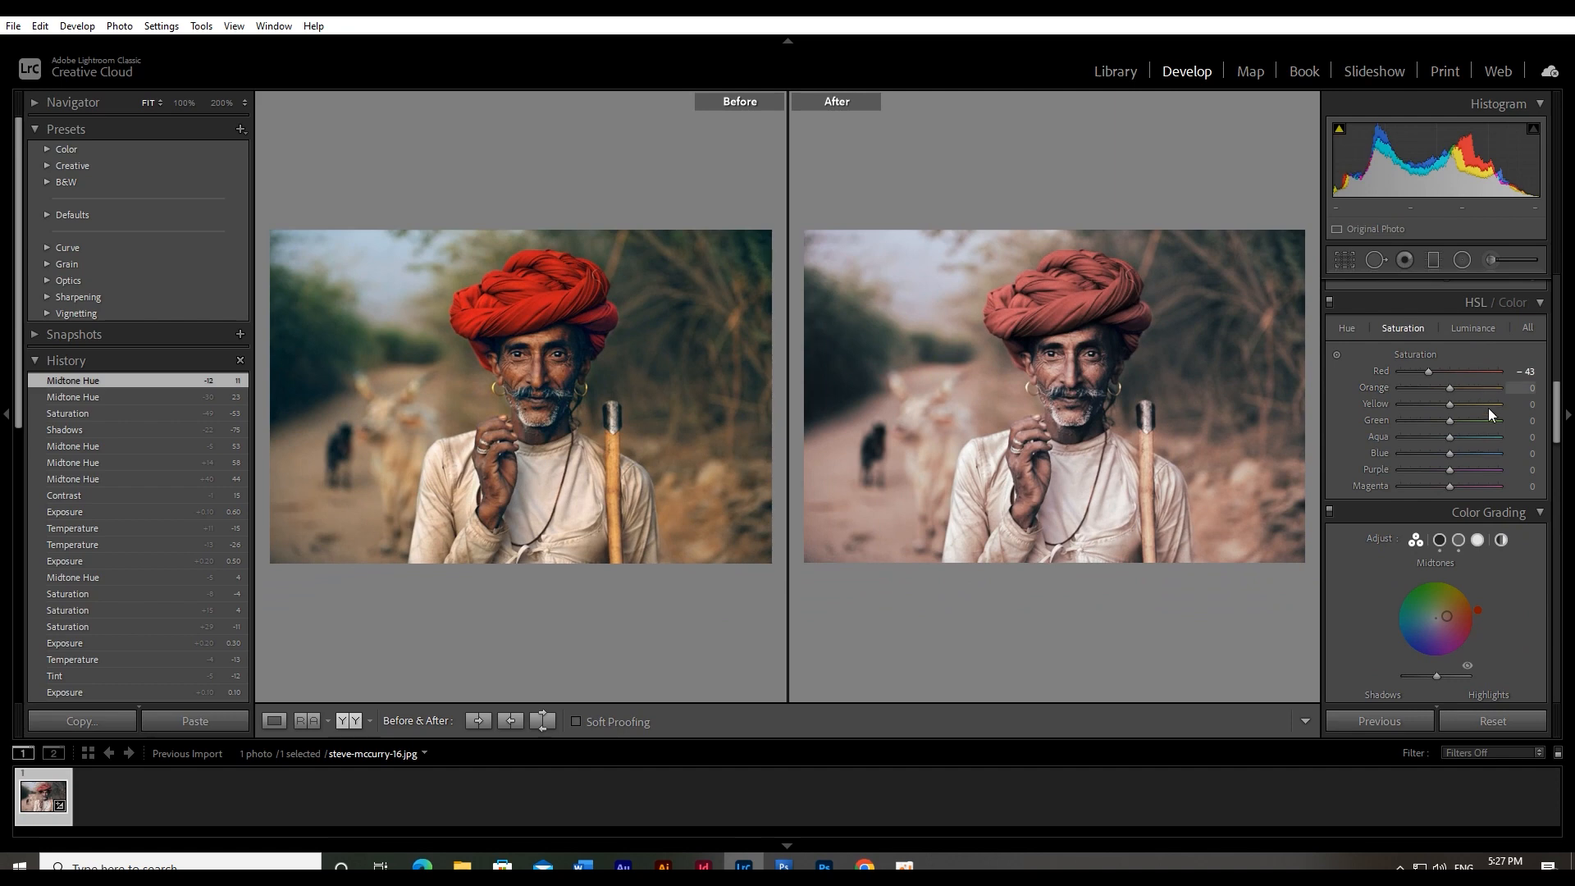
scroll(1450, 385, down, 4)
scroll(1451, 394, down, 3)
scroll(1454, 385, up, 12)
scroll(1457, 377, up, 2)
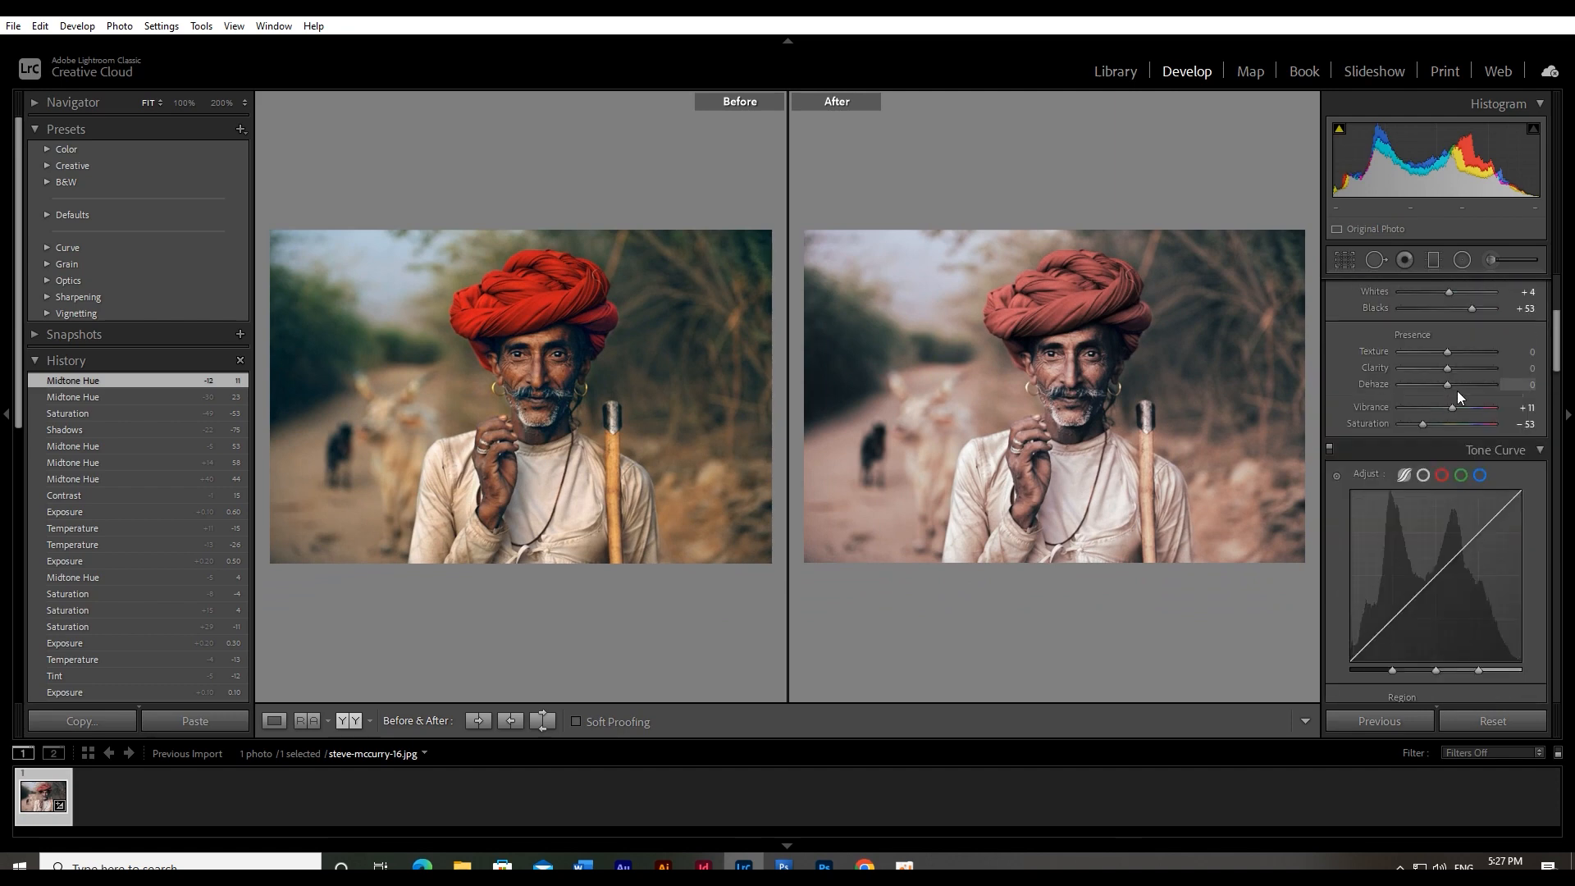
click(1524, 407)
click(1535, 424)
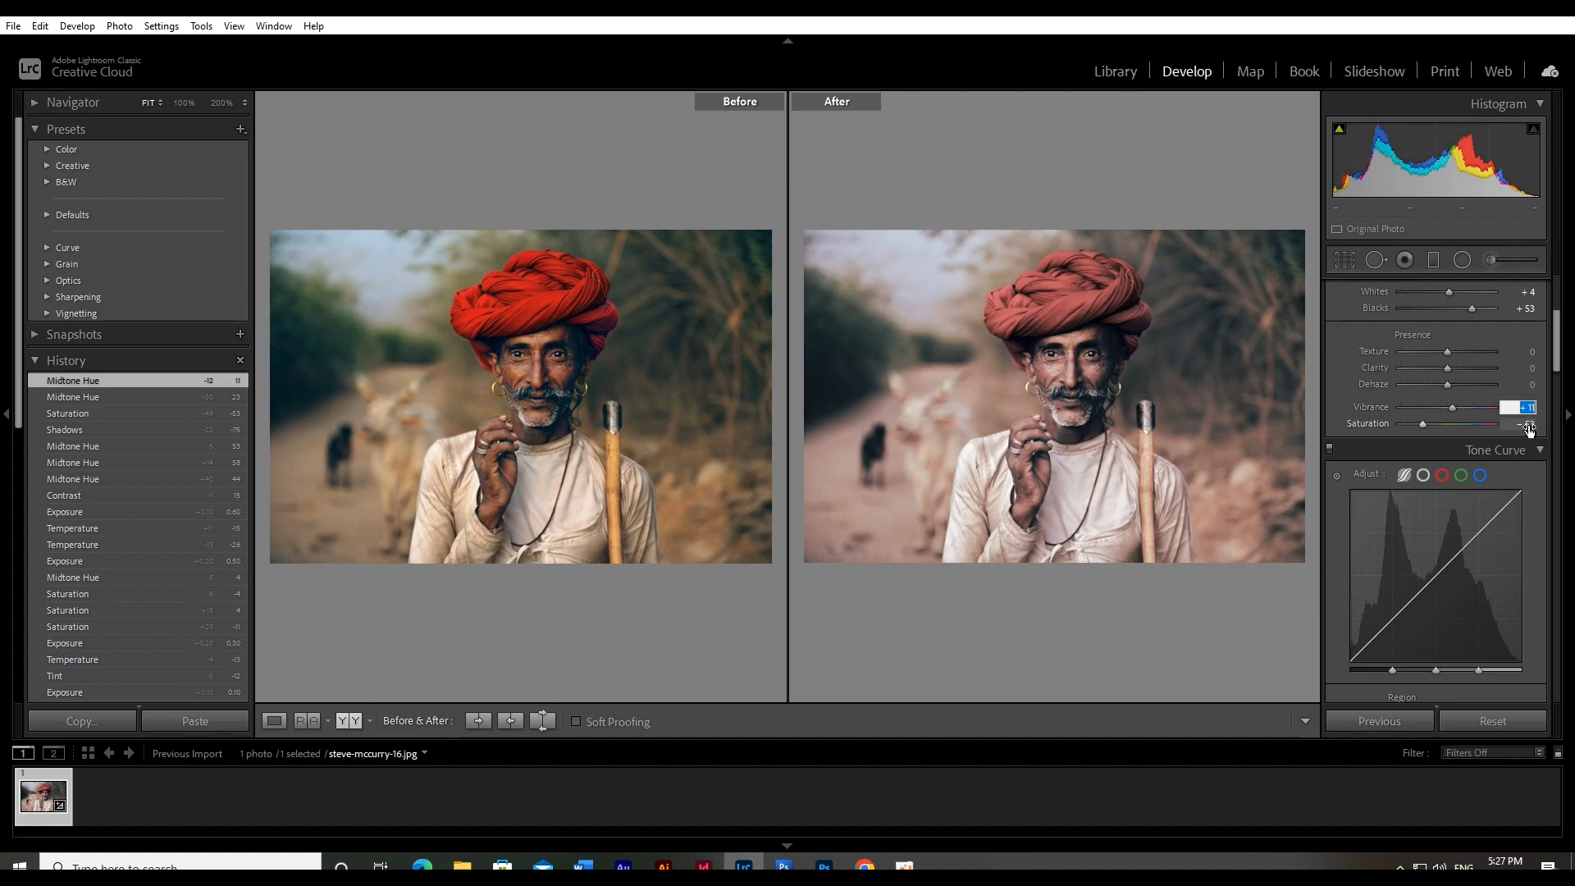